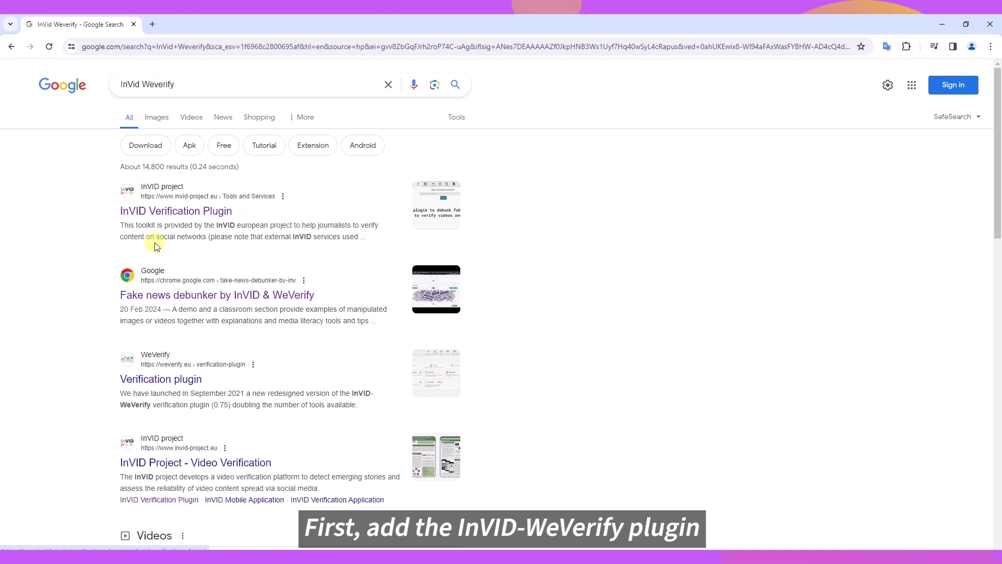
# Add the Fake news debunker by InVID & WeVerify extension to Chrome from its store page
pyautogui.click(160, 301)
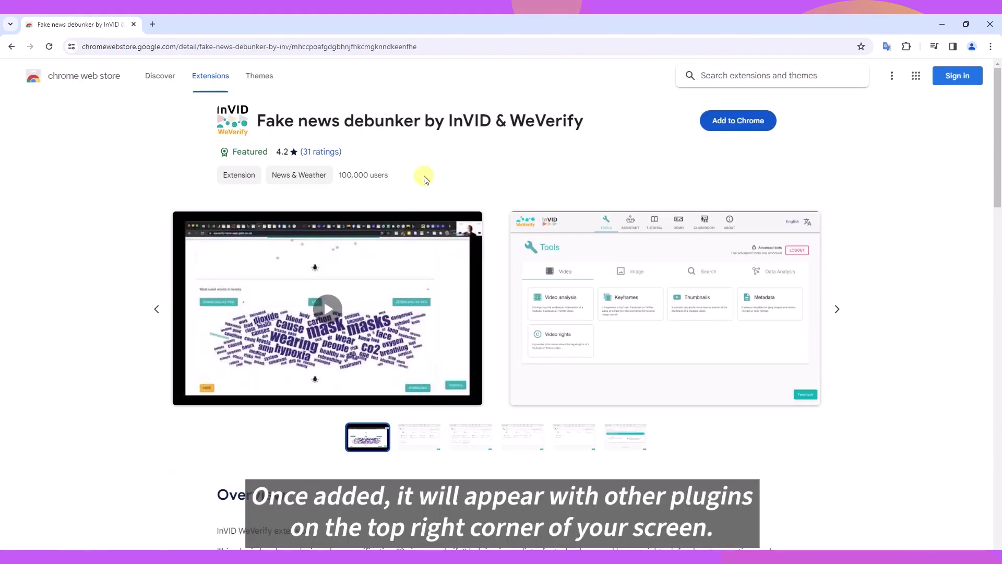
pyautogui.click(733, 120)
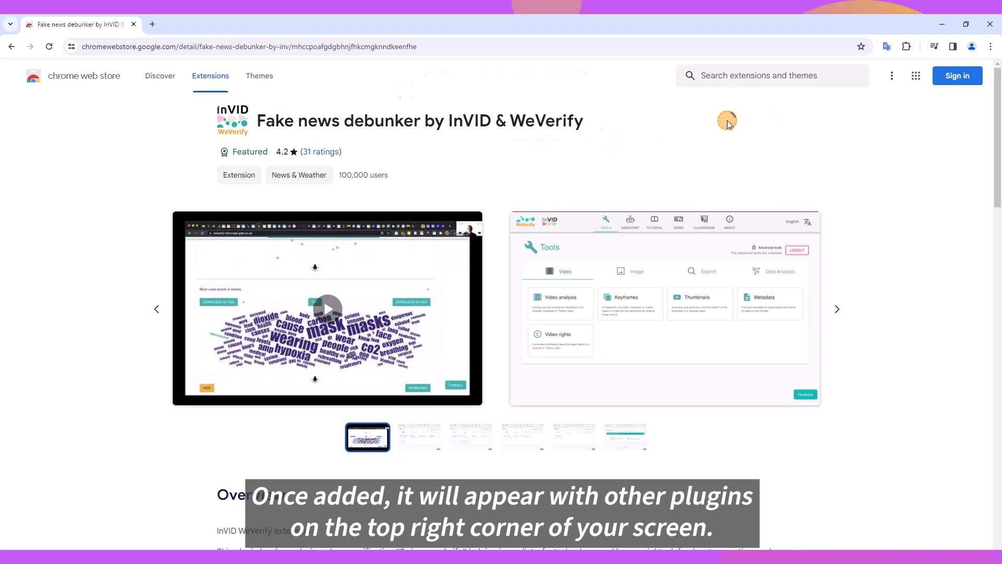
pyautogui.click(543, 145)
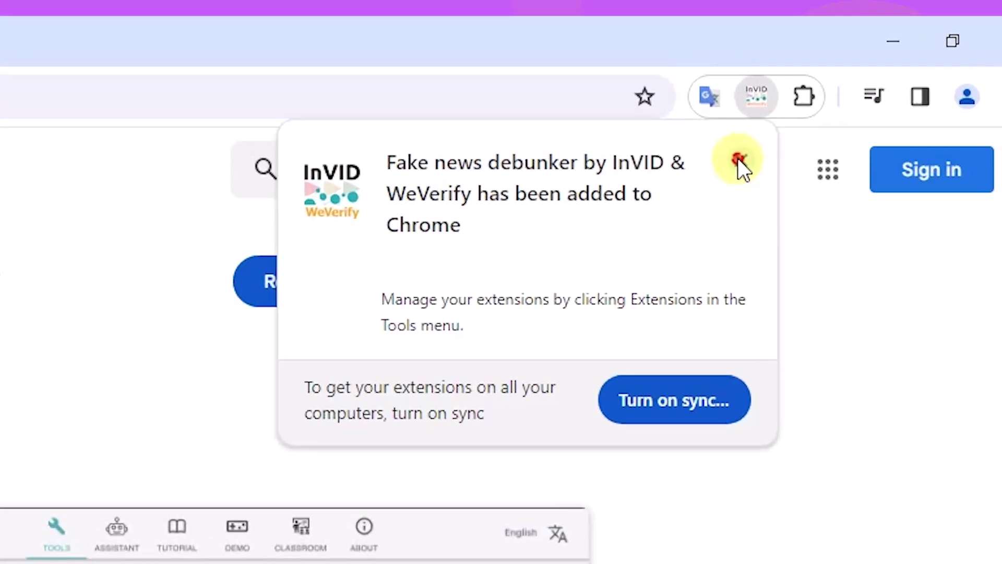
# Pin Fake news debunker to the toolbar from the Extensions menu
pyautogui.click(885, 68)
pyautogui.click(804, 96)
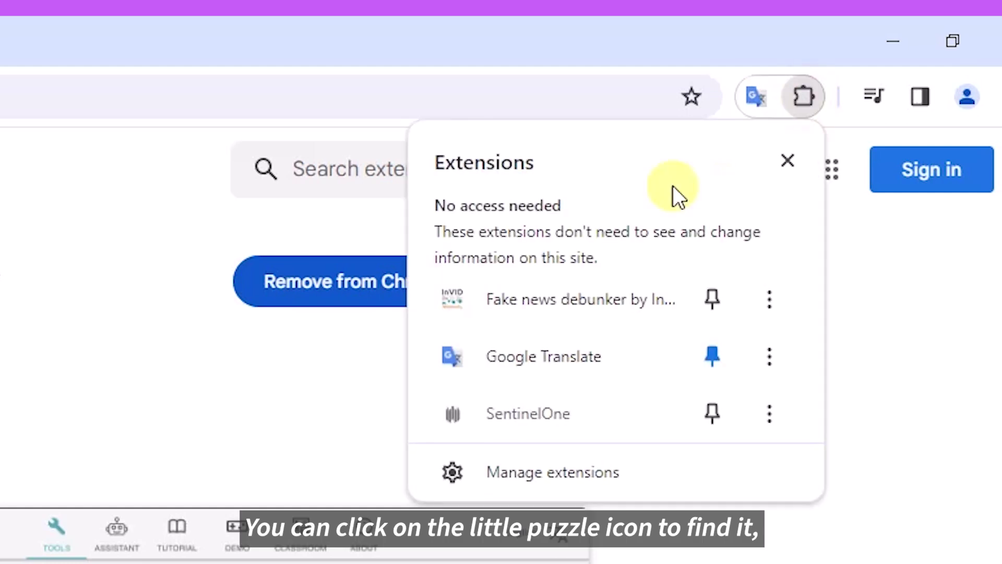
pyautogui.click(712, 299)
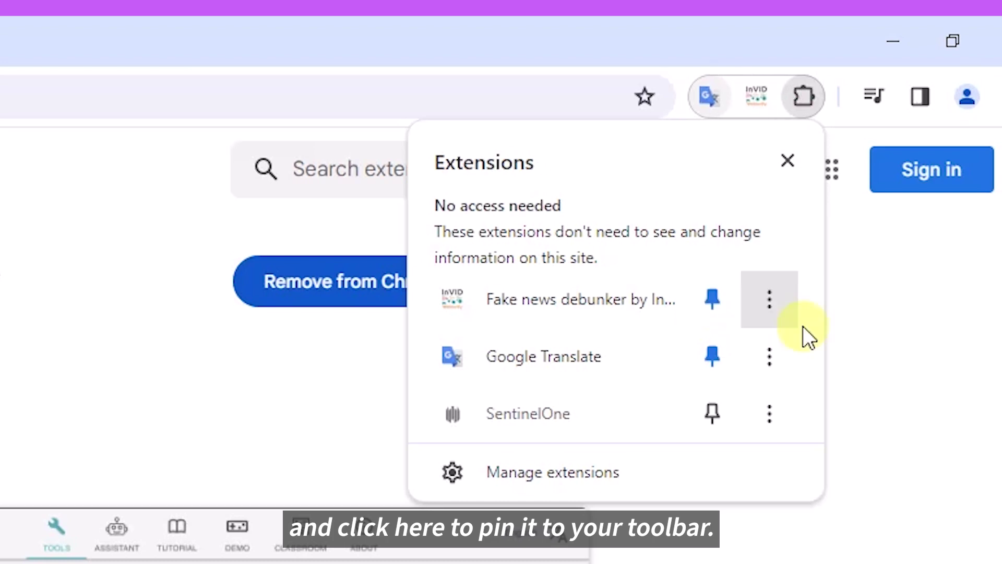
pyautogui.click(926, 106)
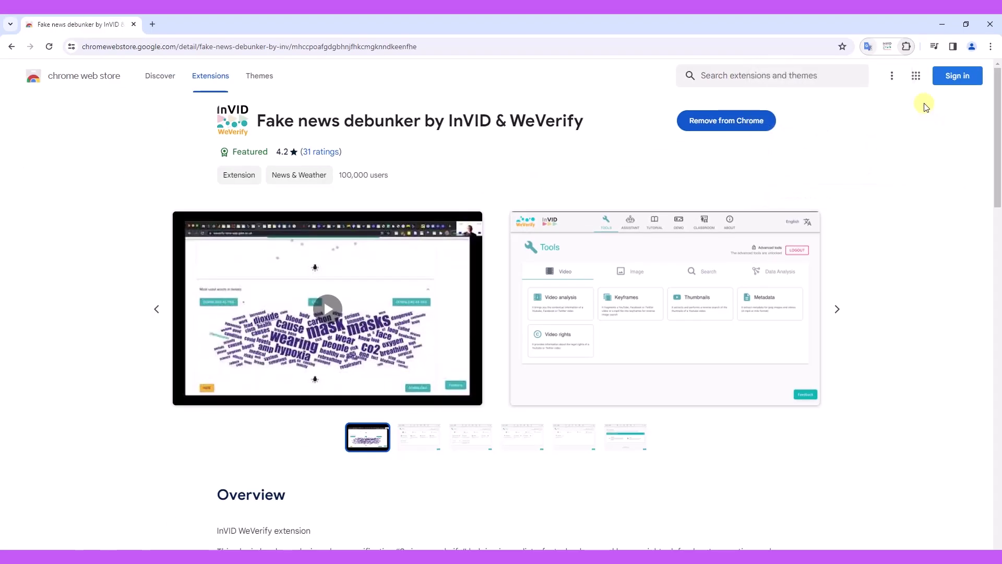
# Open the InVID toolbox in a new tab and accept the local storage consent notice
pyautogui.click(887, 47)
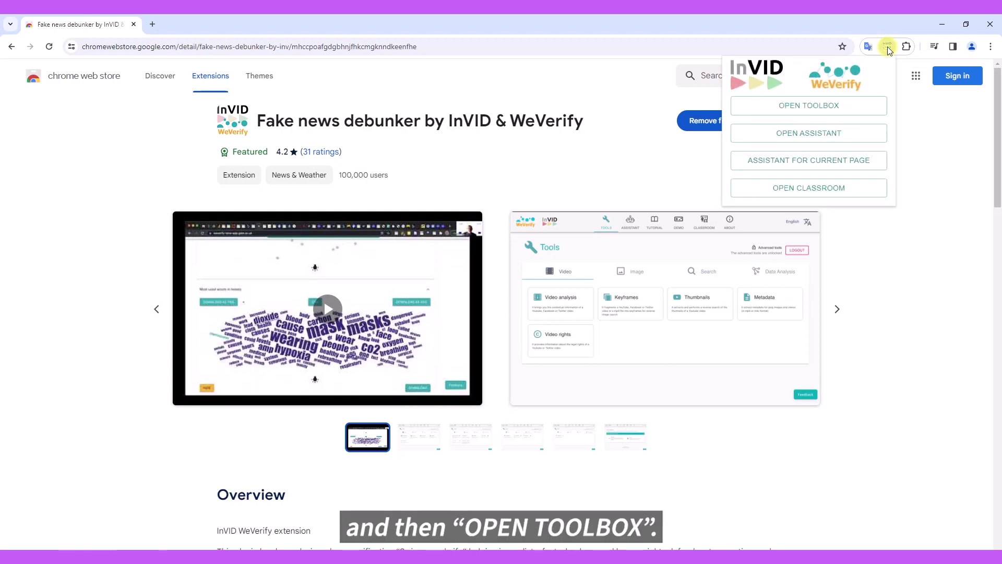
pyautogui.click(816, 110)
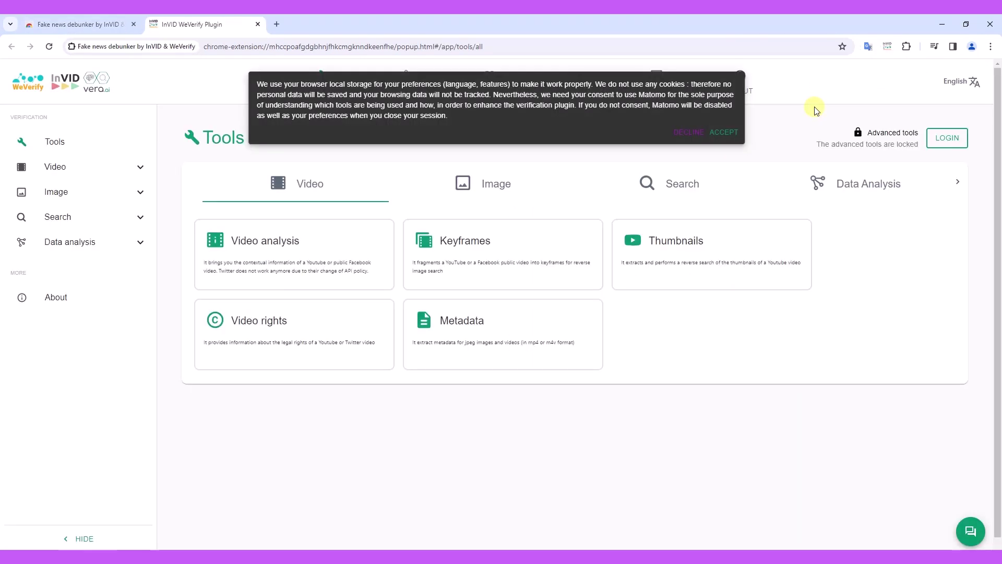
pyautogui.click(724, 125)
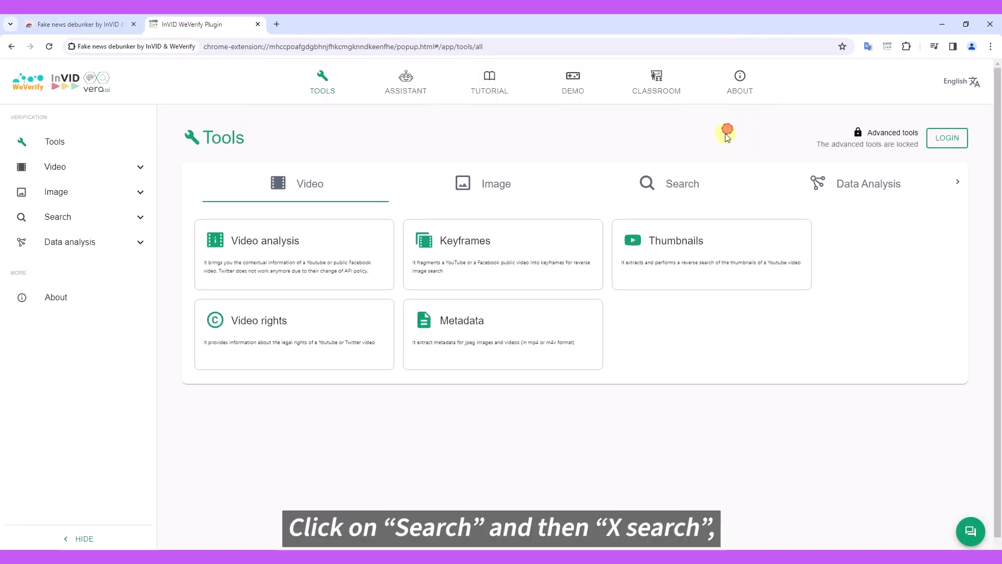
# Open the X search tool from the Search tools and review its parameter fields
pyautogui.click(676, 183)
pyautogui.click(385, 236)
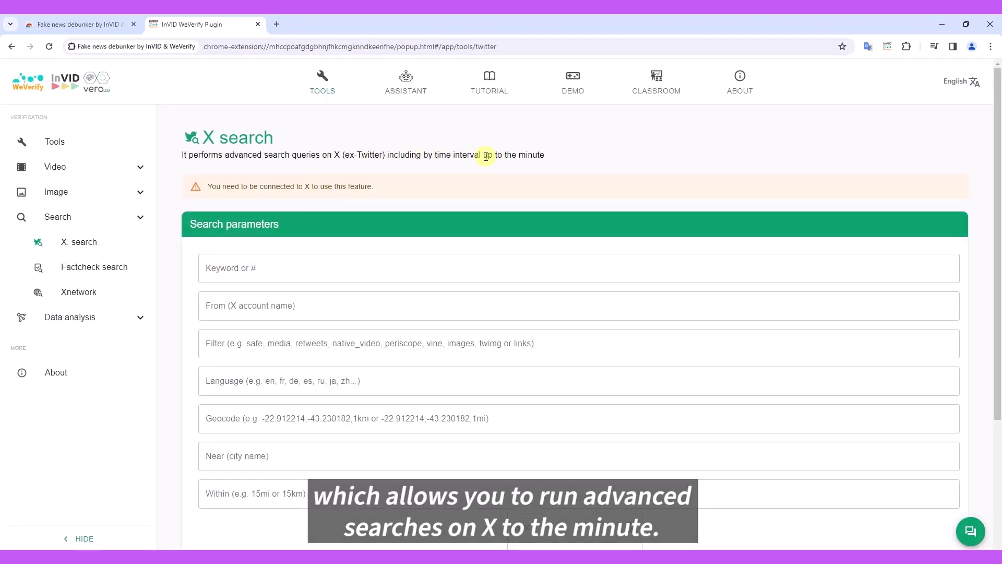
pyautogui.moveTo(522, 151); pyautogui.dragTo(559, 156)
pyautogui.click(443, 166)
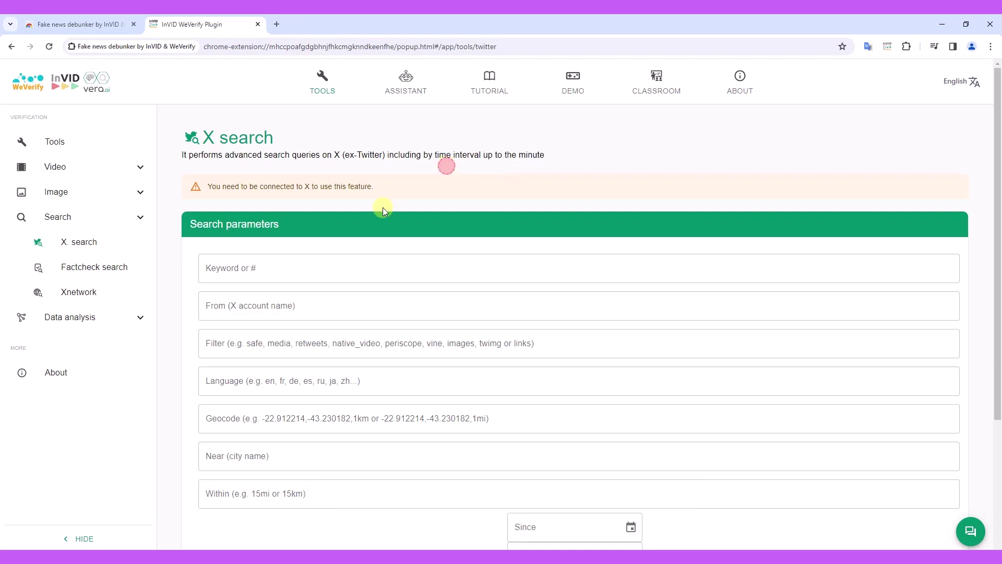
pyautogui.scroll(-1, 282, 226)
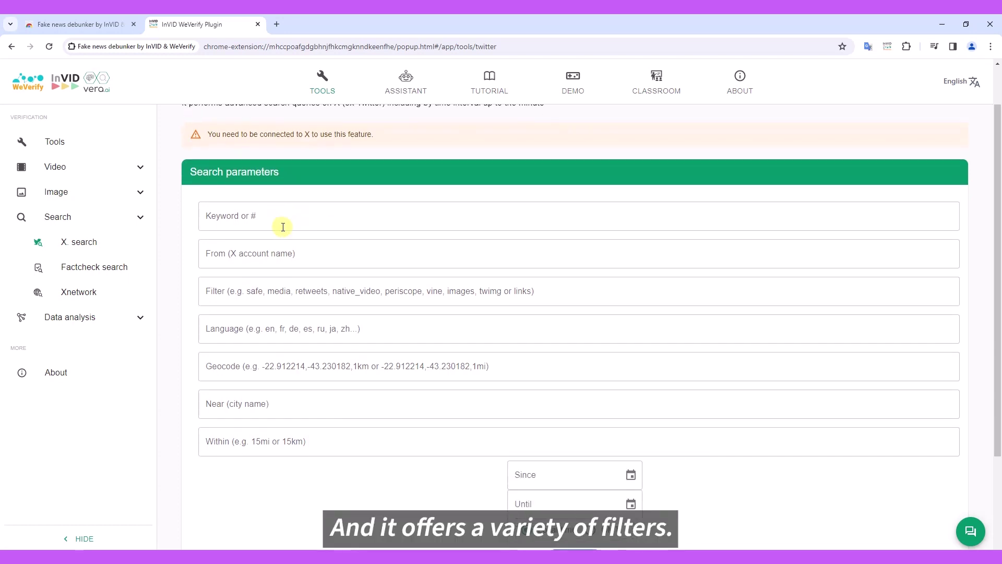
pyautogui.scroll(-1, 211, 225)
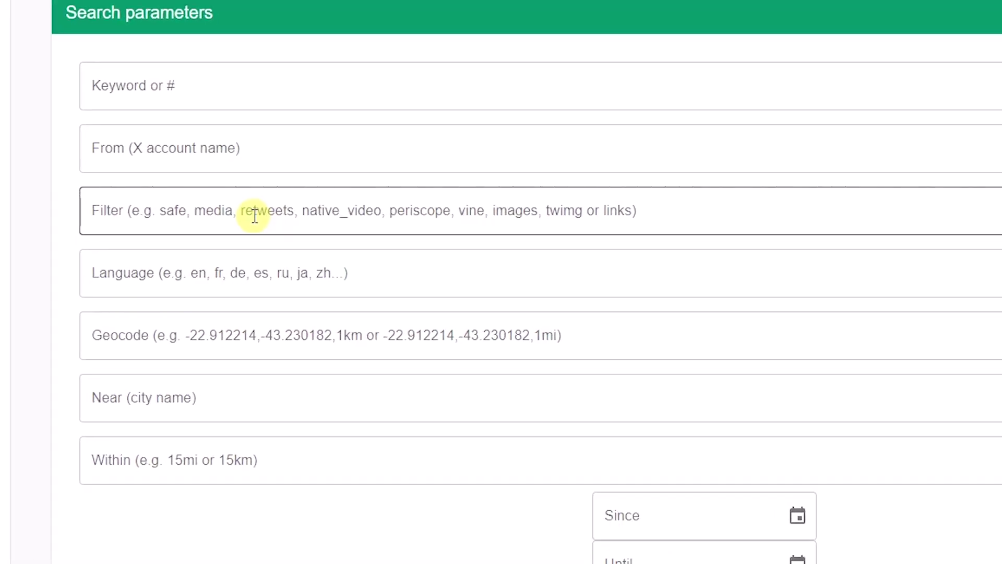
# Enter 'media' as the Filter value after trying 'images' and 'native_video'
pyautogui.click(254, 216)
pyautogui.write('images')
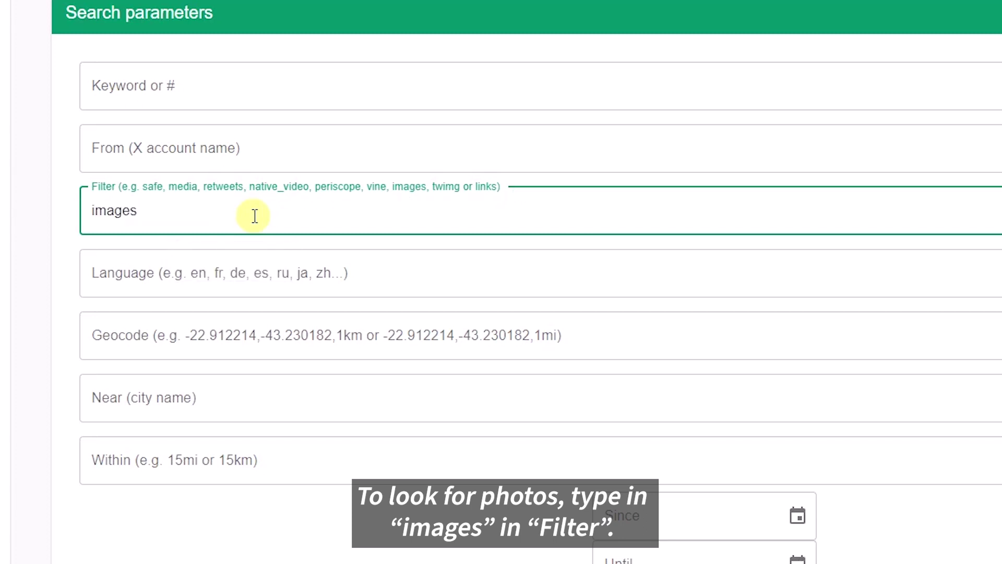
pyautogui.press('BackSpace')
pyautogui.press('BackSpace')
pyautogui.press('BackSpace')
pyautogui.press('BackSpace')
pyautogui.press('BackSpace')
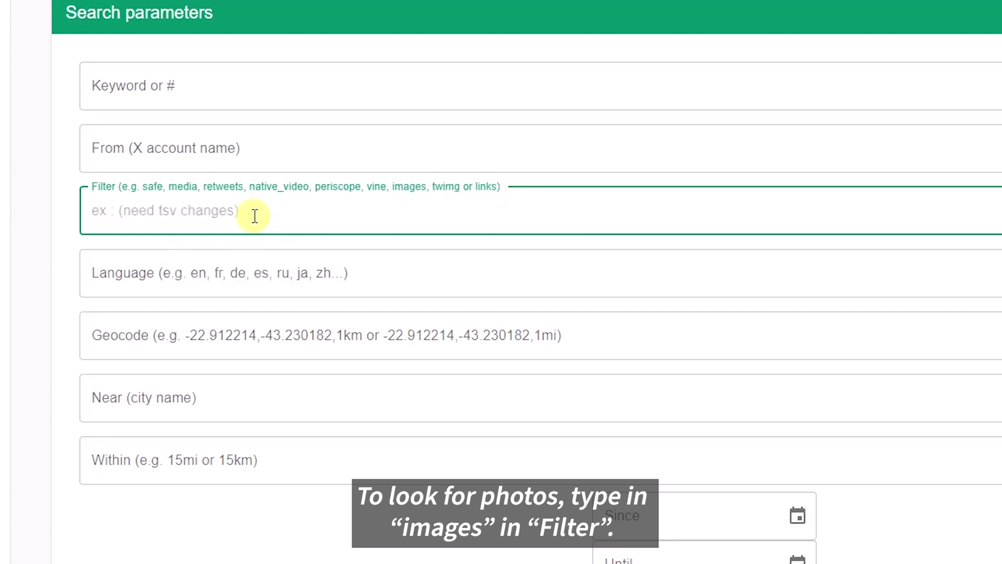
pyautogui.write('native_video')
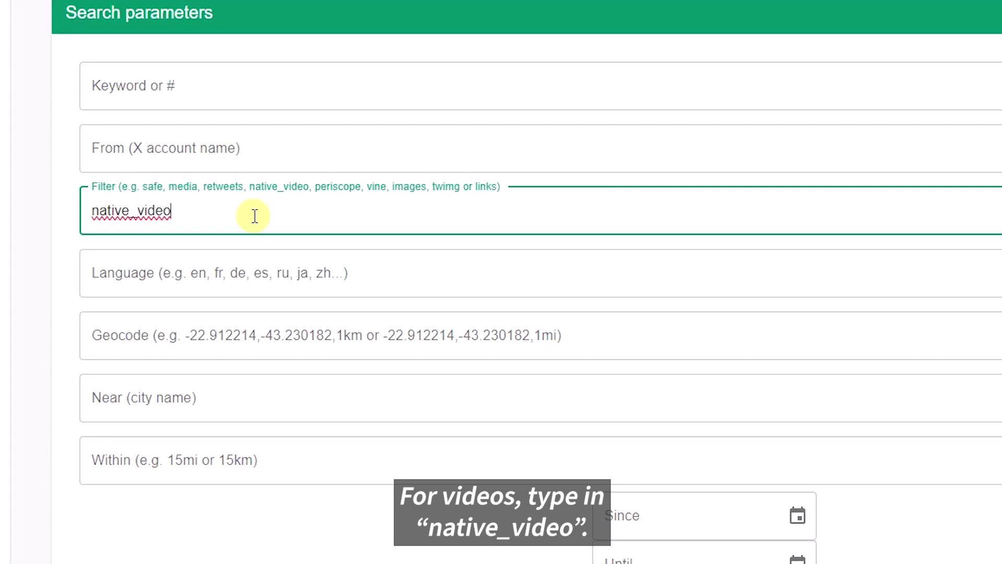
pyautogui.hotkey('ctrl', 'a')
pyautogui.press('BackSpace')
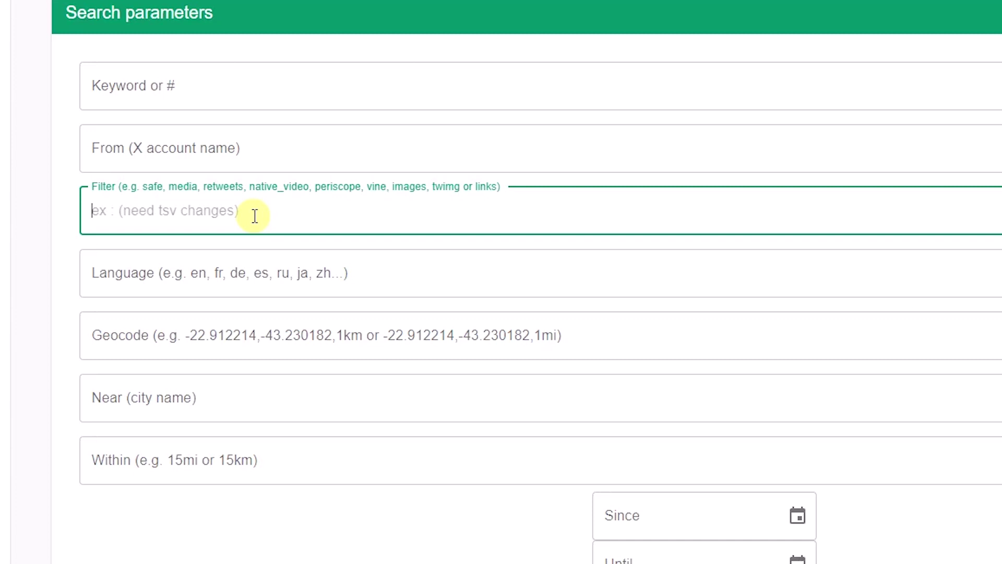
pyautogui.write('media')
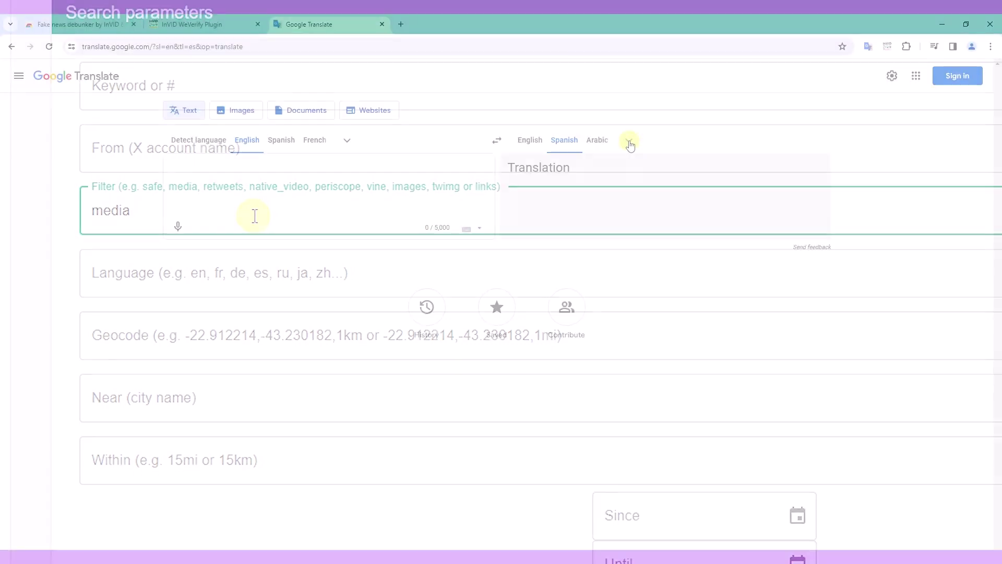
# Translate 'earthquake' from English into Japanese and select the result 地震 for copying
pyautogui.click(626, 139)
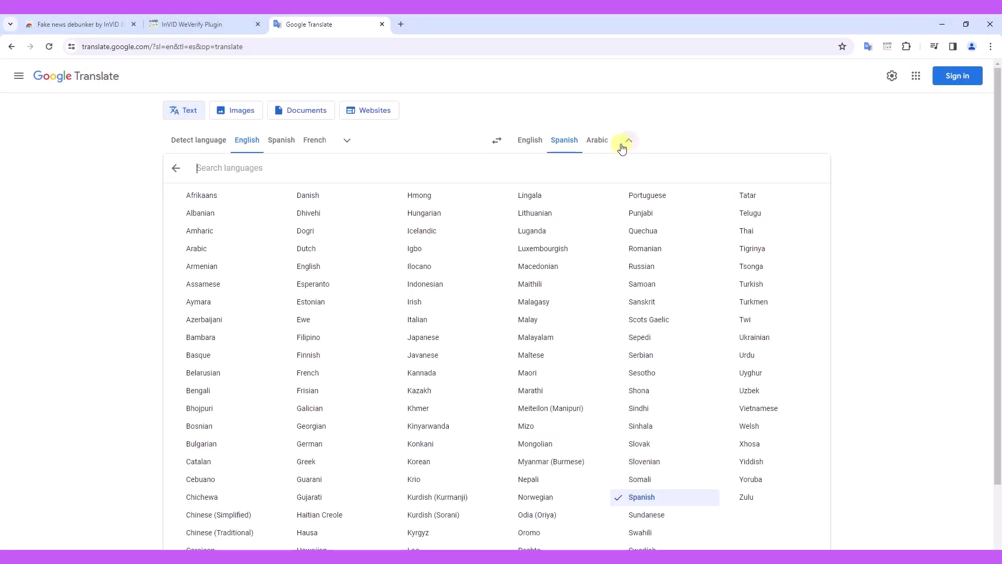
pyautogui.scroll(-2, 463, 307)
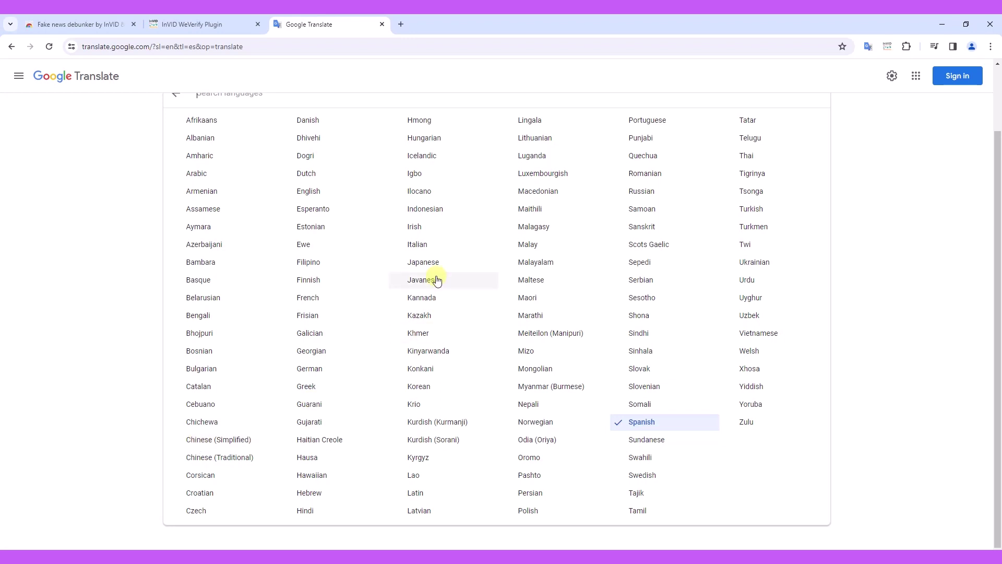
pyautogui.click(435, 262)
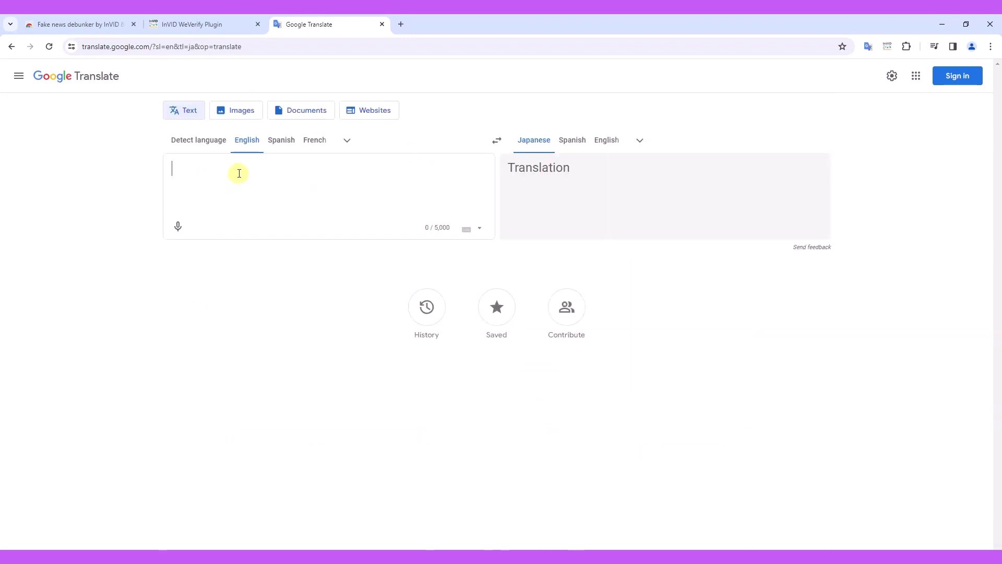
pyautogui.write('rth')
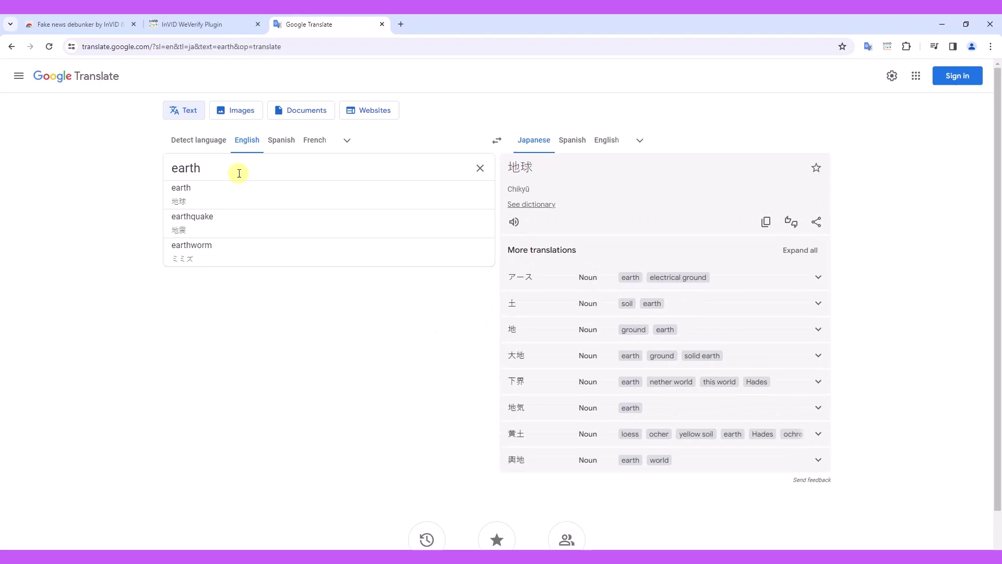
pyautogui.click(192, 219)
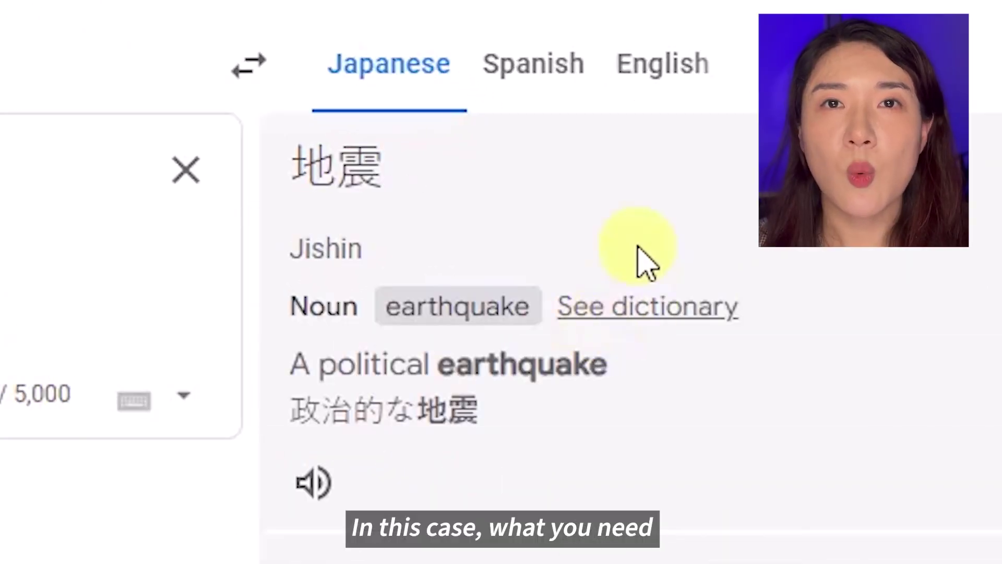
pyautogui.moveTo(426, 167); pyautogui.dragTo(295, 178)
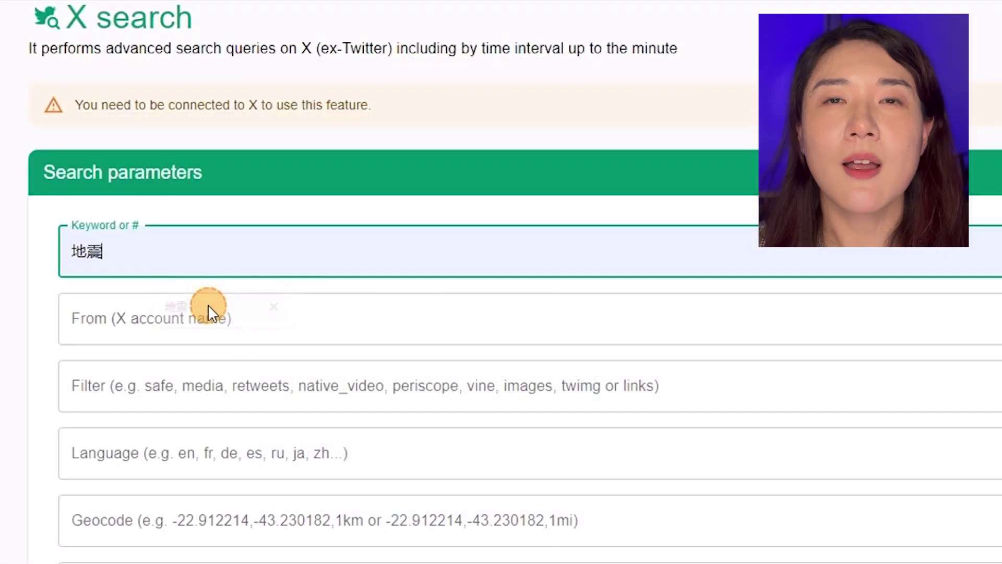
# Enter native_video in the Filter field alongside the 地震 keyword
pyautogui.click(332, 360)
pyautogui.write('nati')
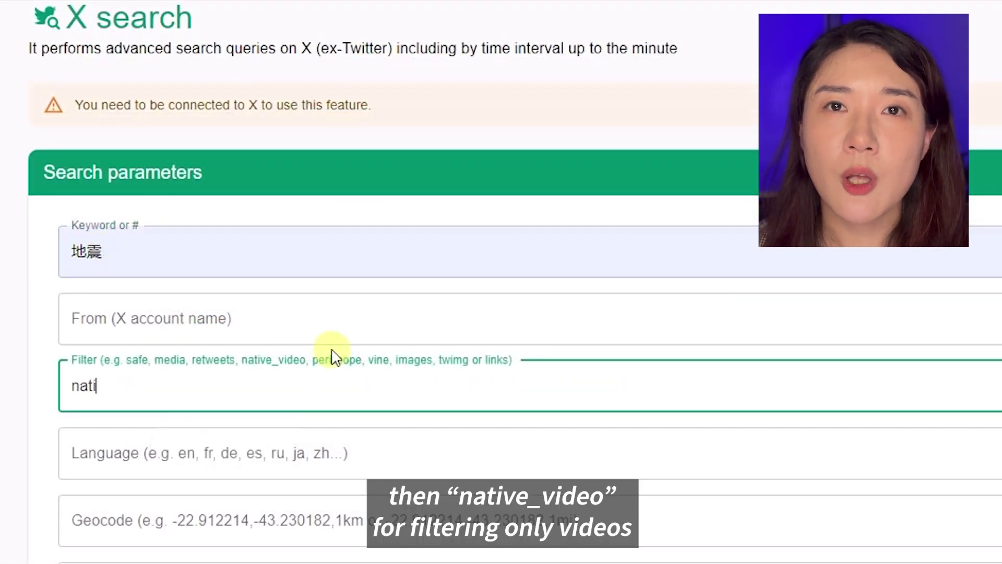
pyautogui.write('ve_video')
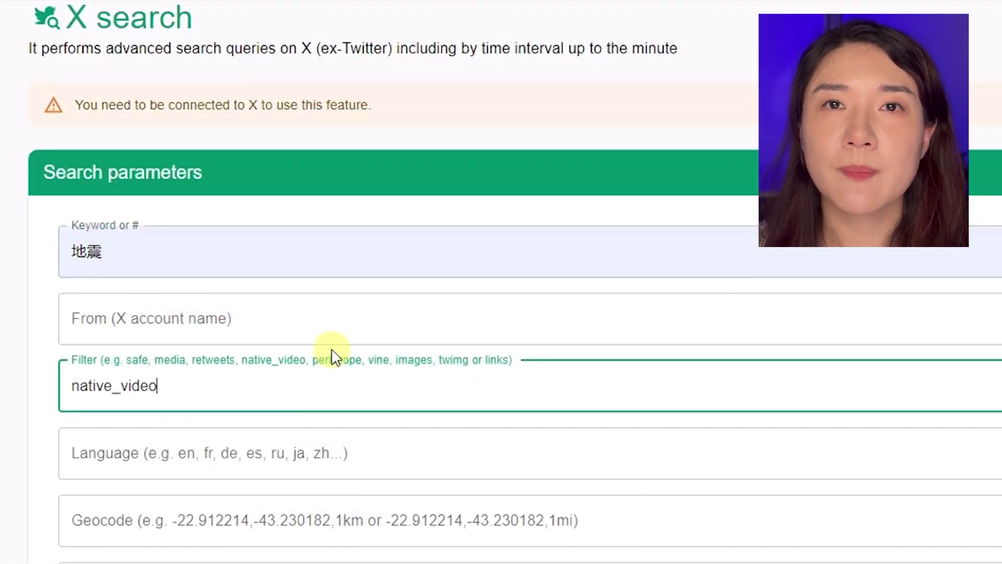
pyautogui.scroll(-1, 359, 291)
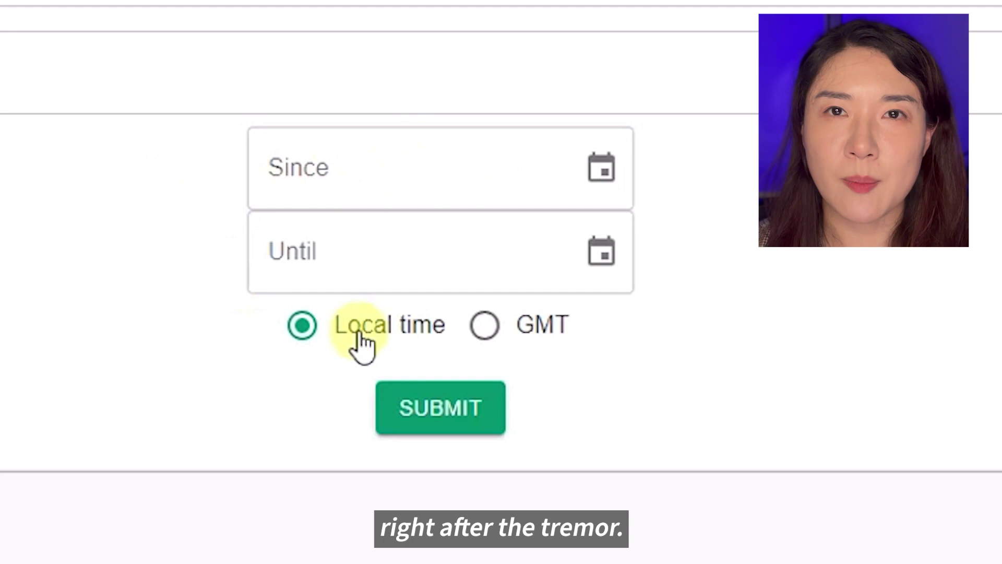
# Search in GMT from 01/01/2024 07:10 to 01/01/2024 07:15 and submit
pyautogui.click(488, 328)
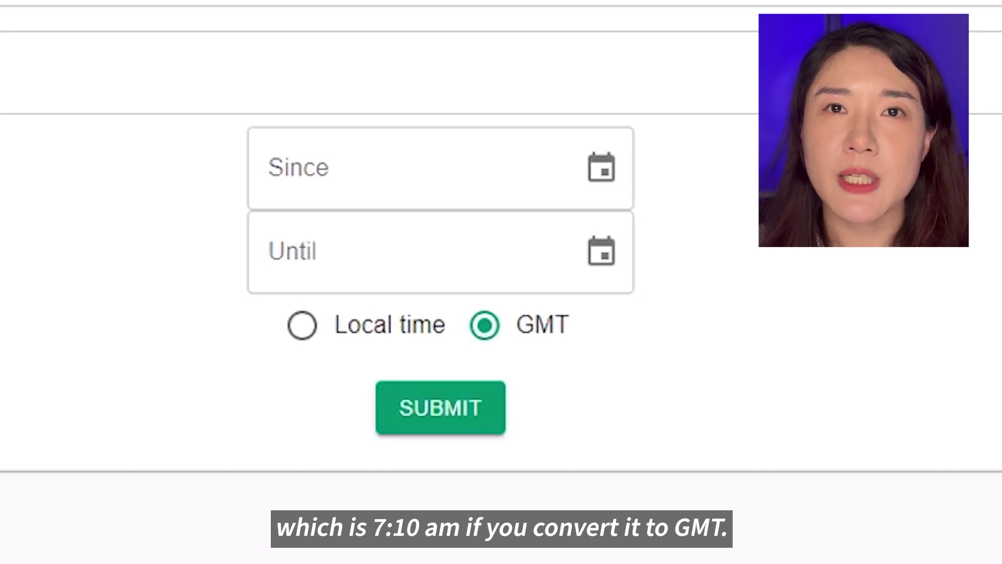
pyautogui.click(330, 173)
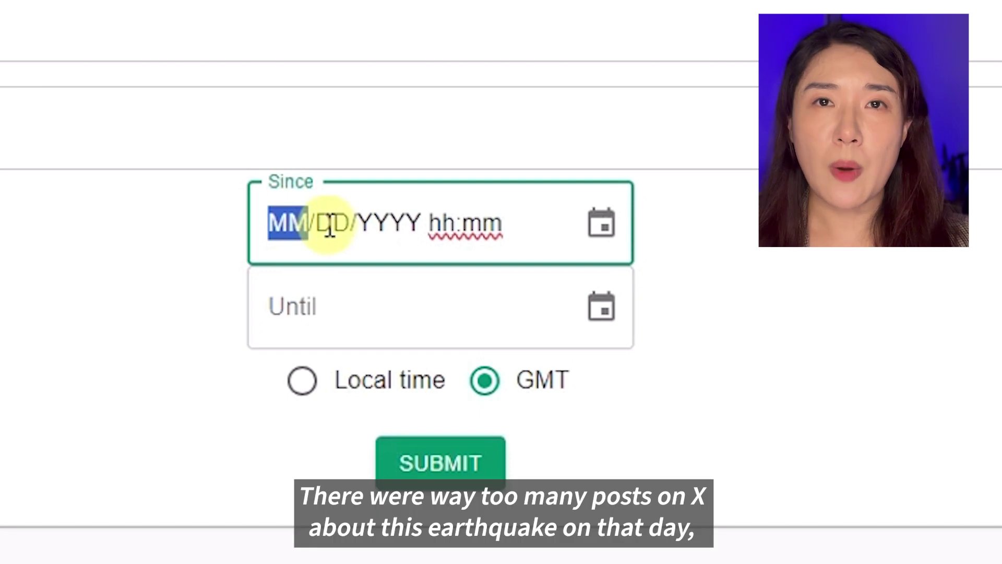
pyautogui.write('01/01/2024 0')
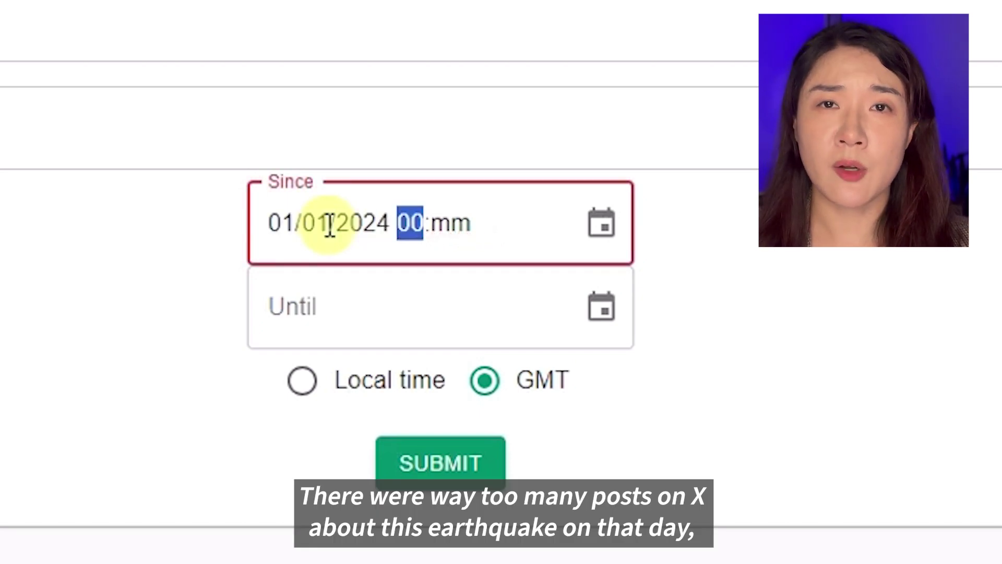
pyautogui.write('7:10')
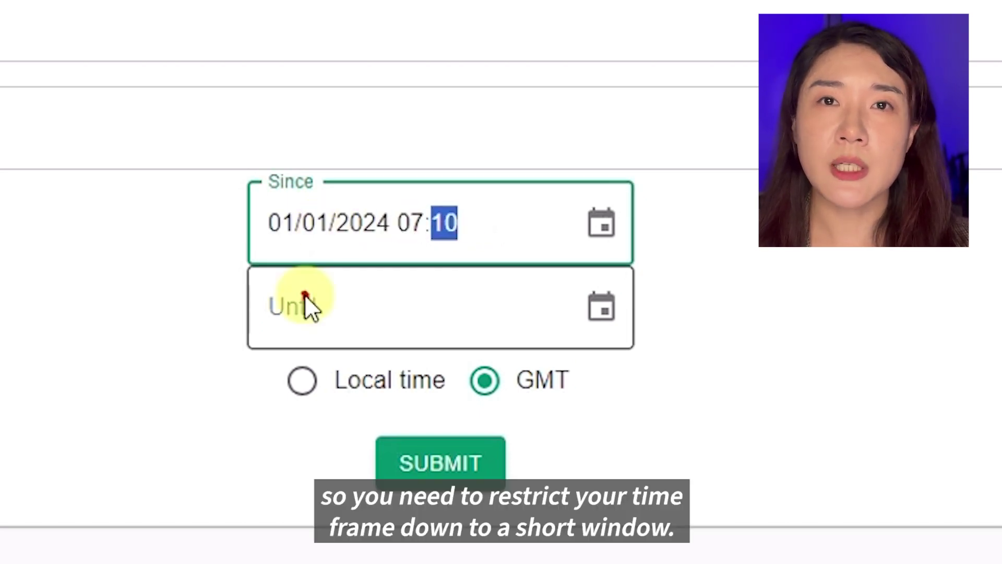
pyautogui.click(306, 299)
pyautogui.write('01/01/2024 ')
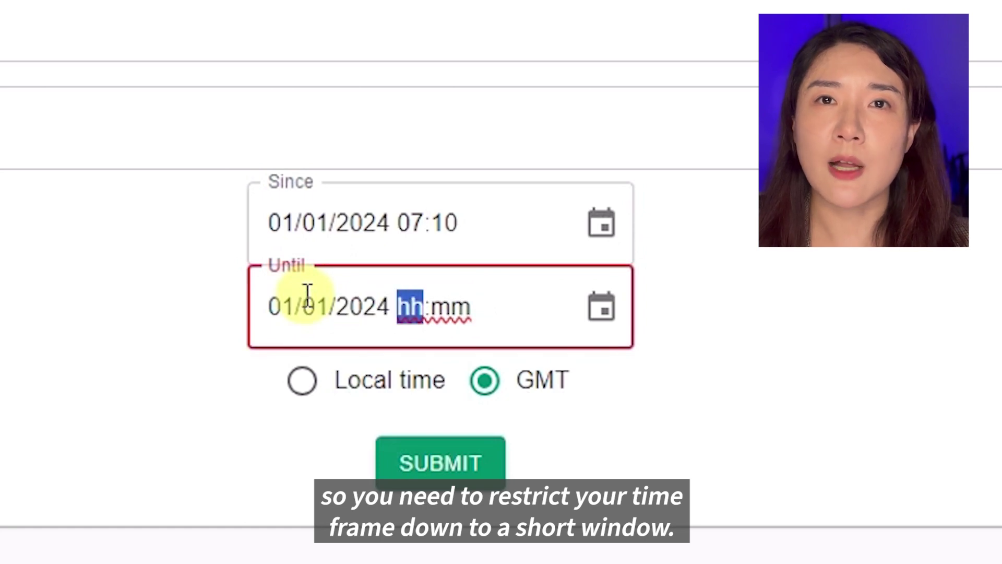
pyautogui.write('07:15')
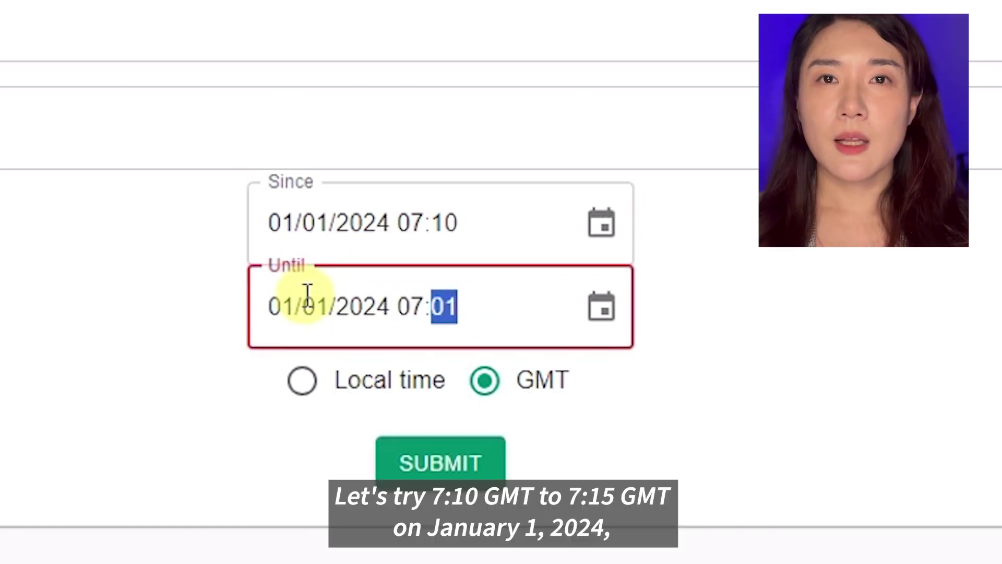
pyautogui.click(455, 464)
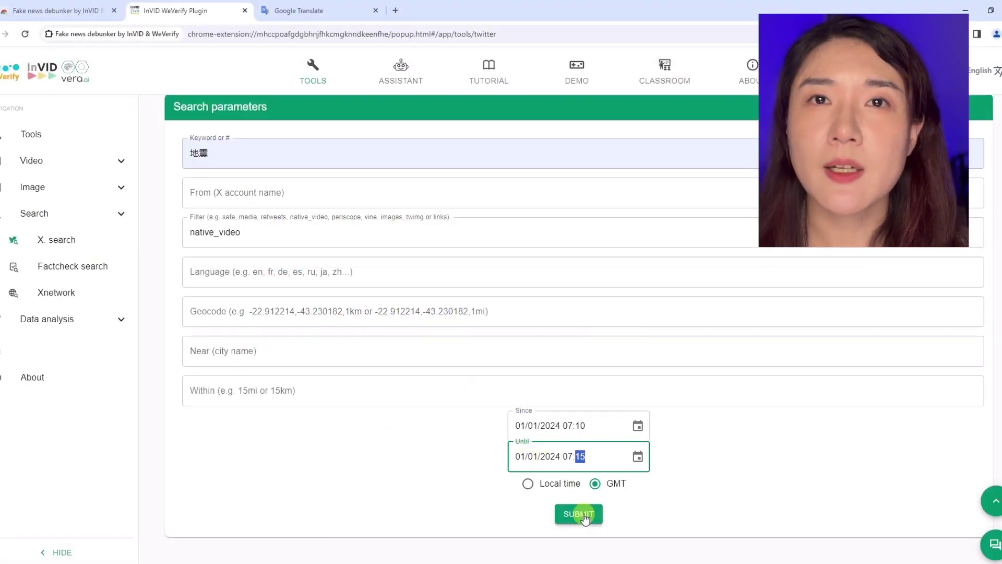
pyautogui.scroll(2, 356, 443)
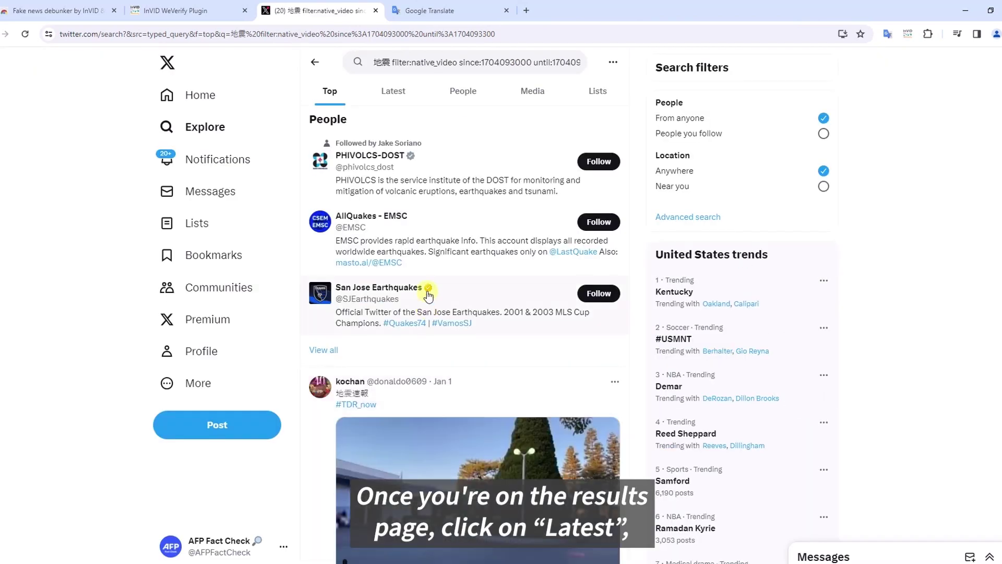
# Show Latest results and scroll to the 0:41 Kanazawa street-crowd video posted Jan 1
pyautogui.click(397, 92)
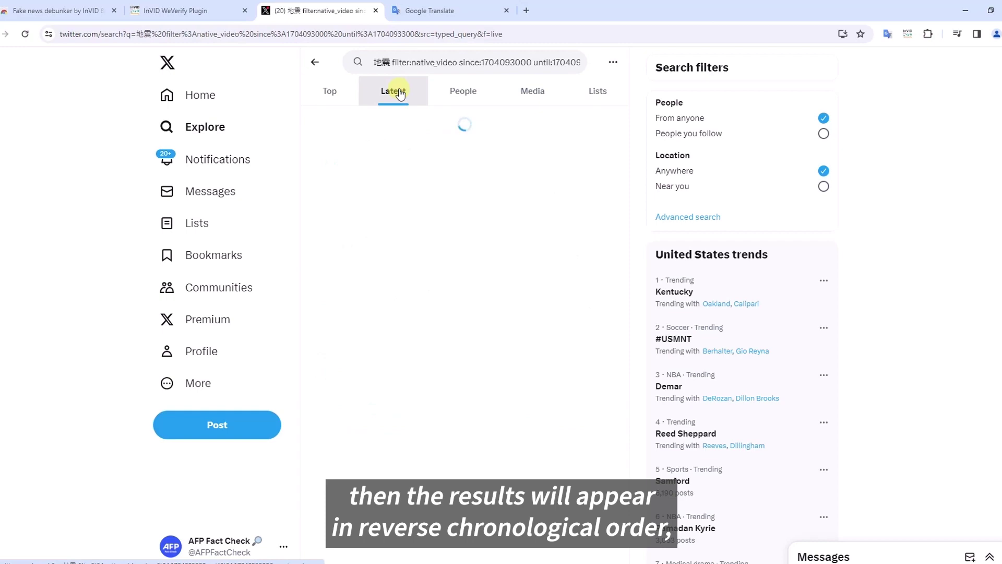
pyautogui.scroll(-2, 623, 201)
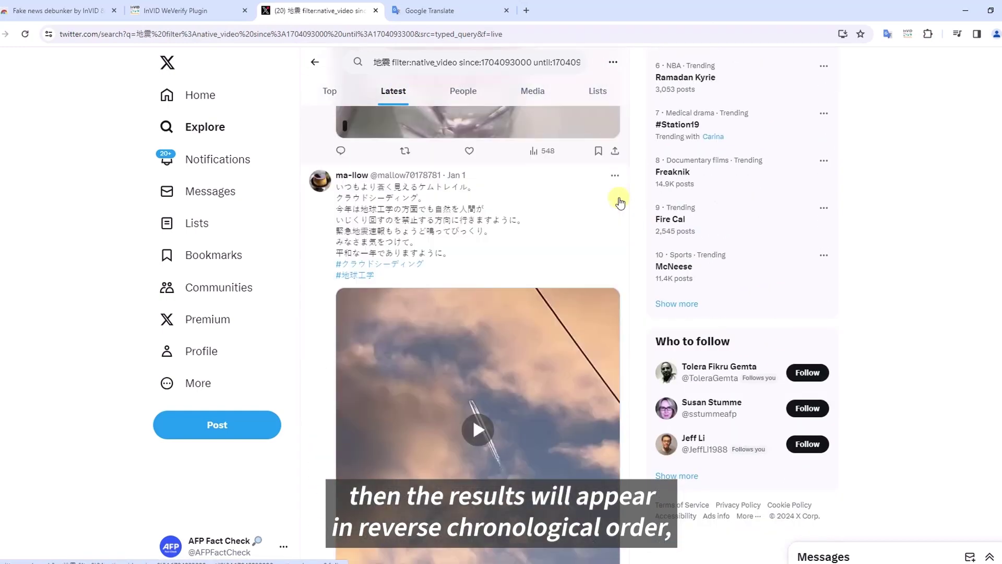
pyautogui.scroll(-15, 613, 208)
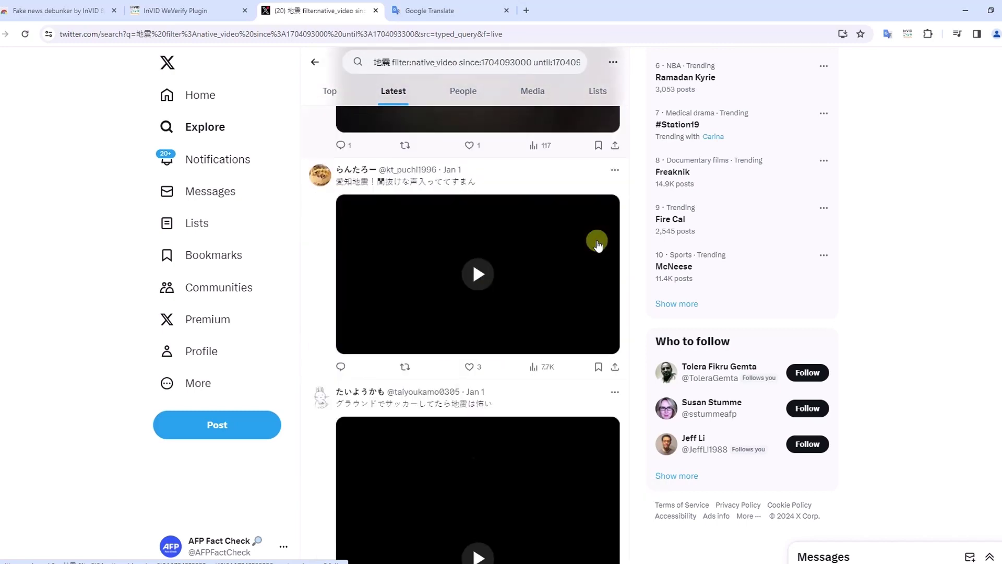
pyautogui.scroll(-10, 598, 245)
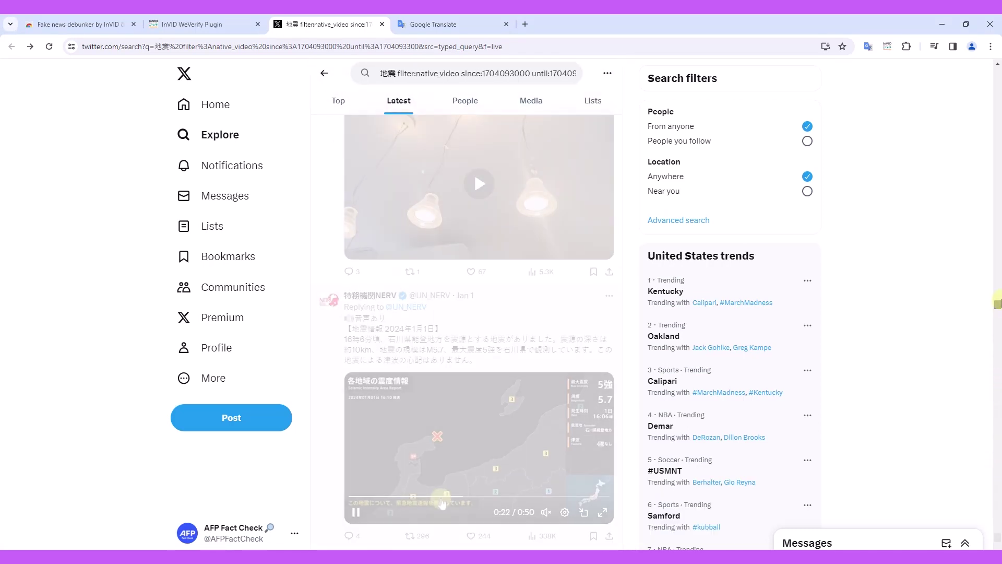
pyautogui.scroll(-10, 674, 235)
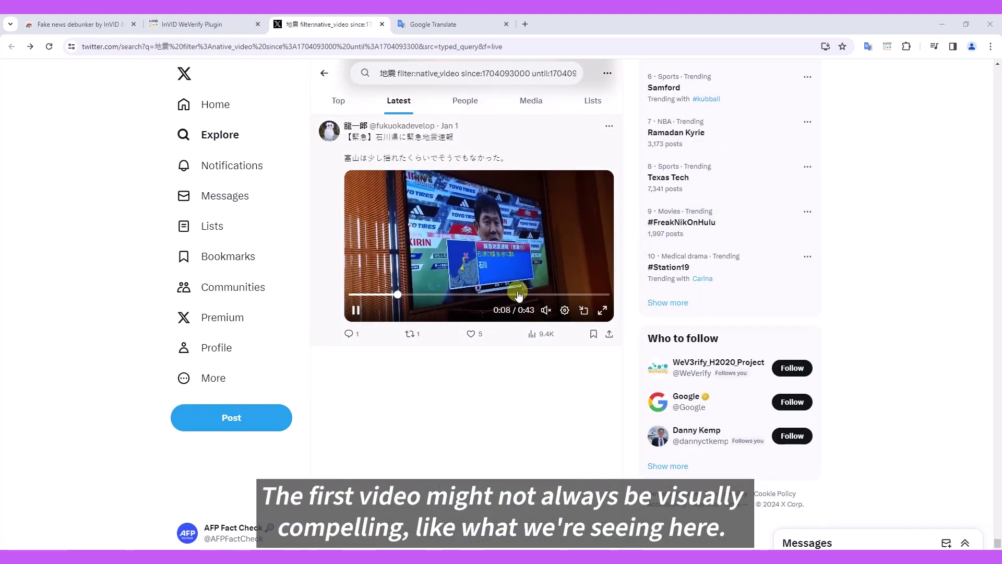
pyautogui.scroll(2, 411, 350)
pyautogui.scroll(10, 574, 381)
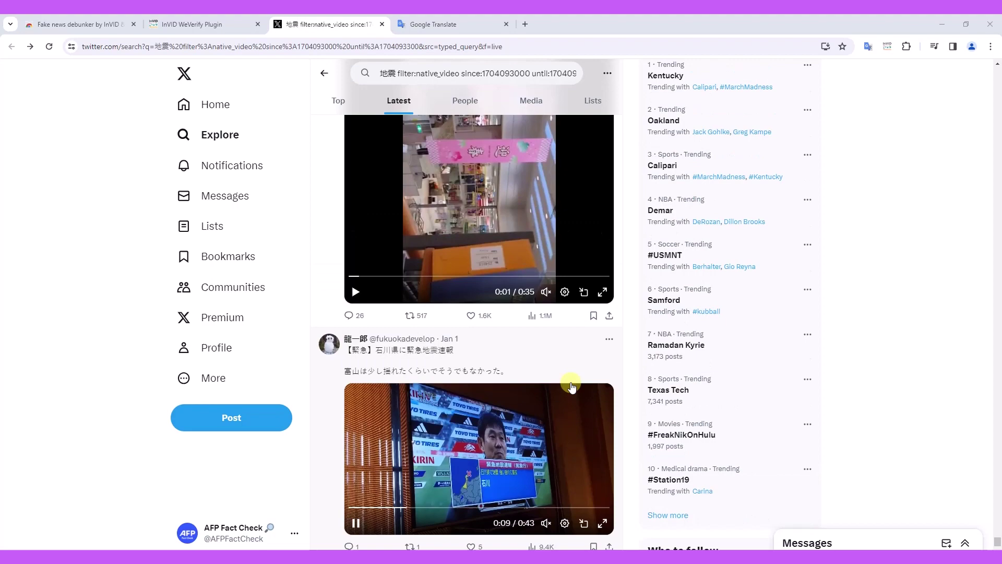
pyautogui.scroll(20, 568, 386)
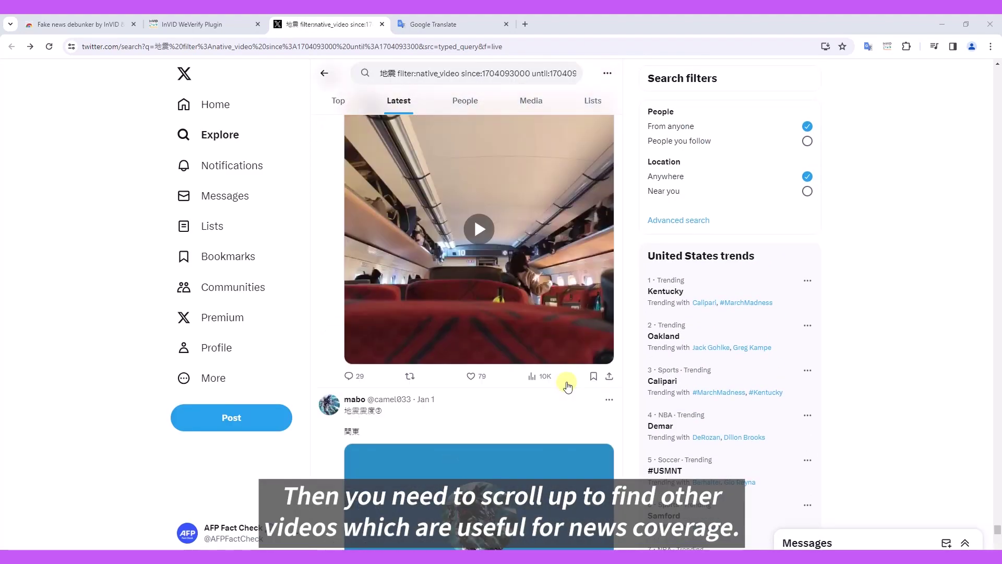
pyautogui.scroll(4, 630, 452)
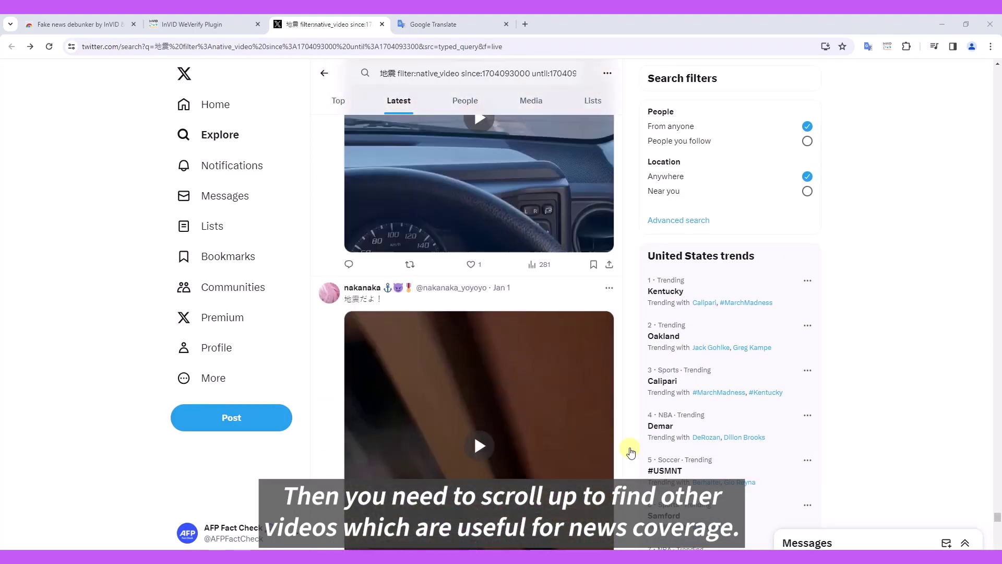
pyautogui.moveTo(996, 517); pyautogui.dragTo(996, 397)
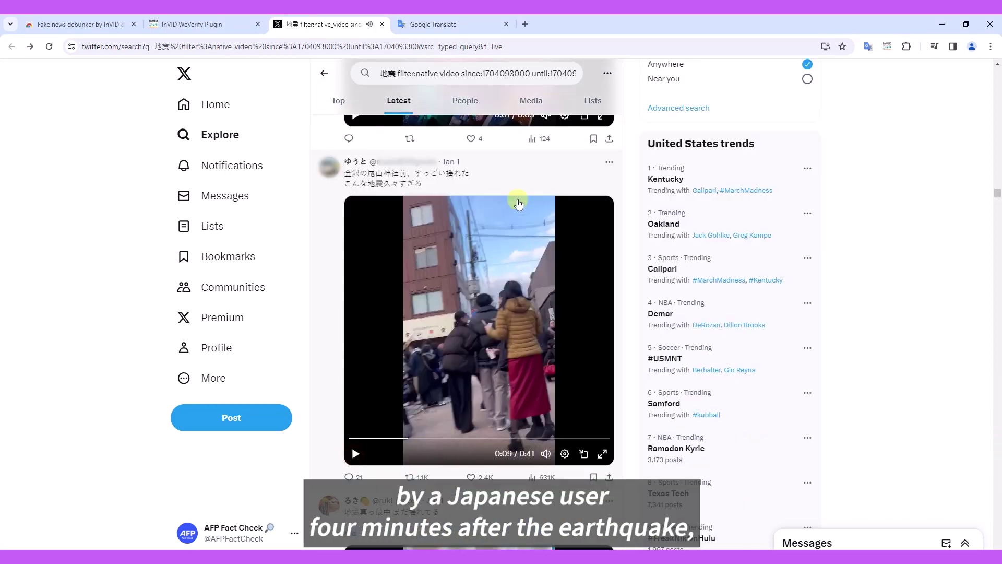
# Open the Kanazawa video post, translate it to reveal 'Oyama Shrine in Kanazawa', and pause the video
pyautogui.click(506, 180)
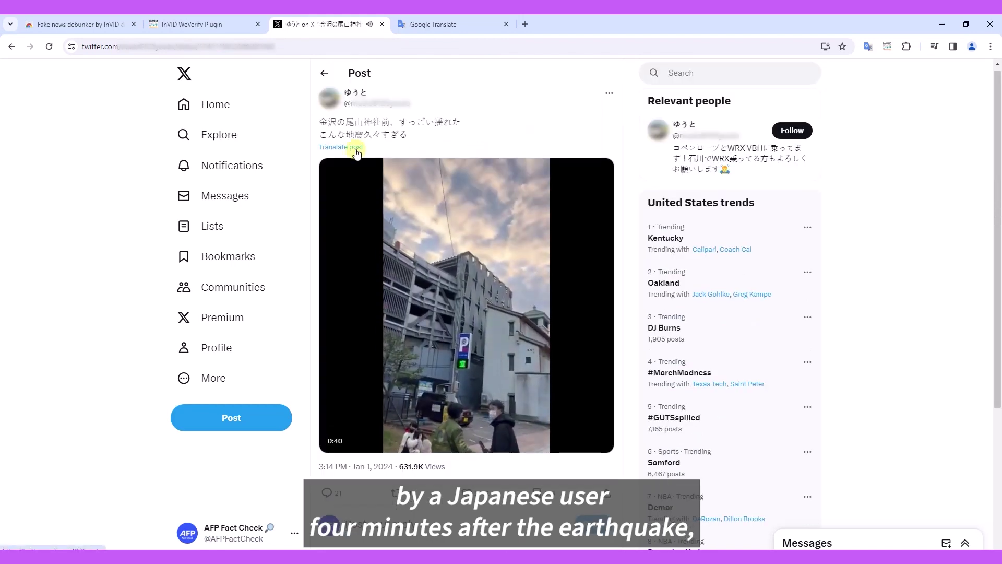
pyautogui.click(343, 148)
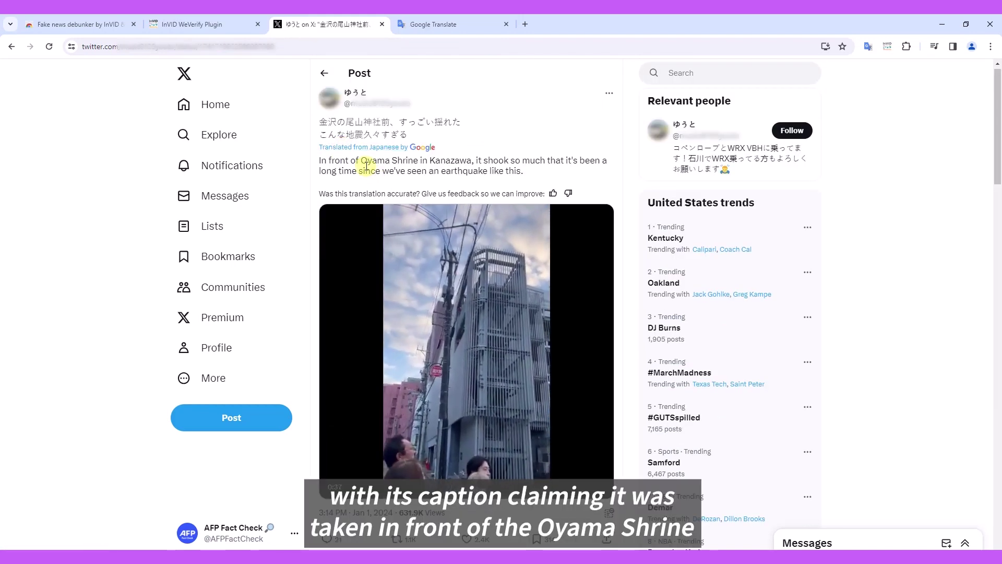
pyautogui.moveTo(360, 164); pyautogui.dragTo(472, 164)
pyautogui.hotkey('ctrl', 'c')
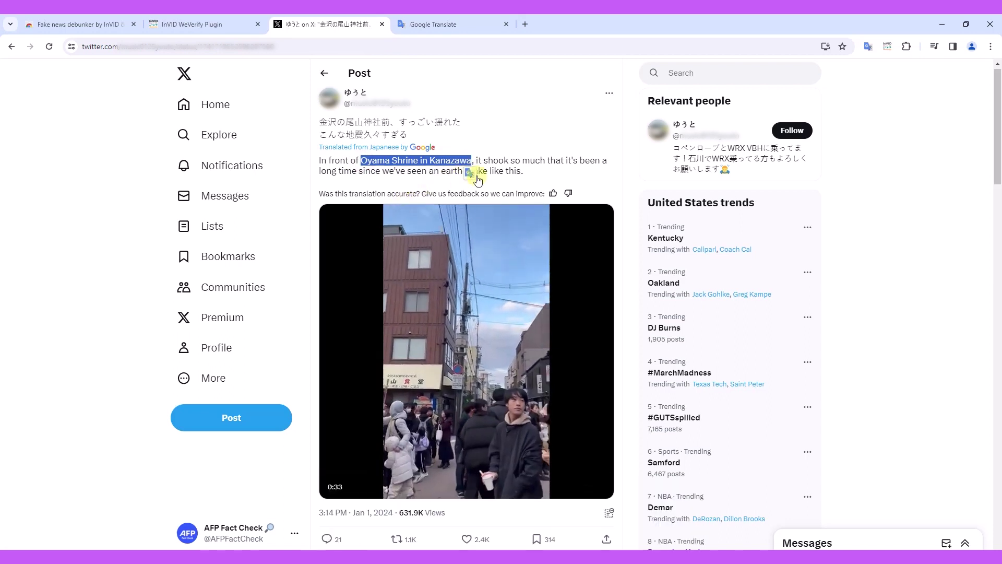
pyautogui.click(533, 180)
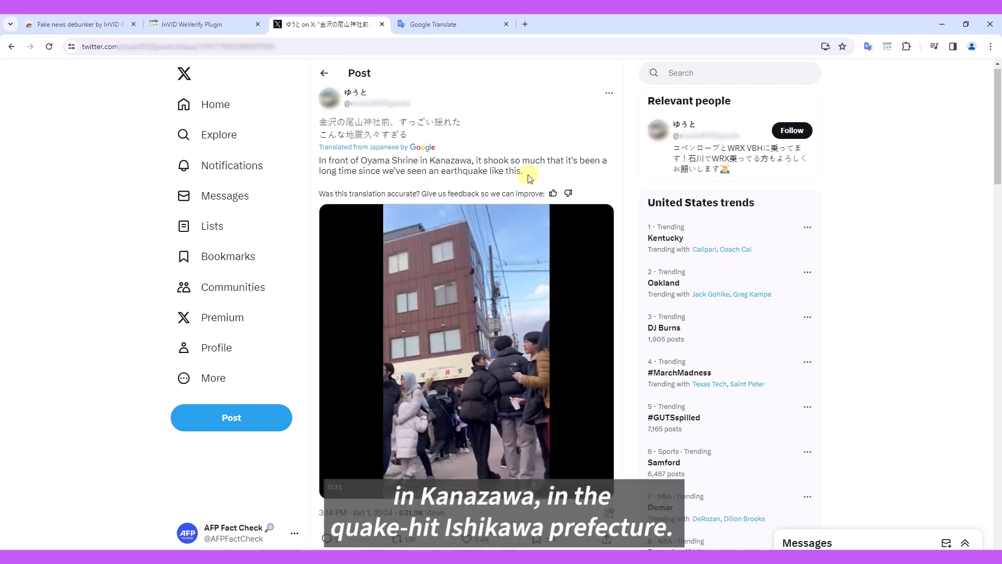
pyautogui.moveTo(332, 486)
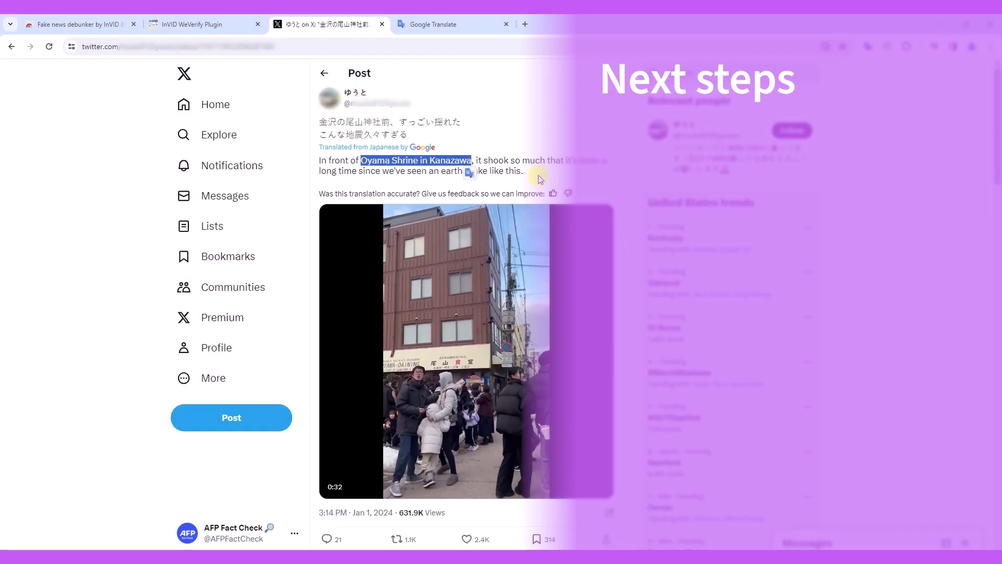
pyautogui.click(330, 486)
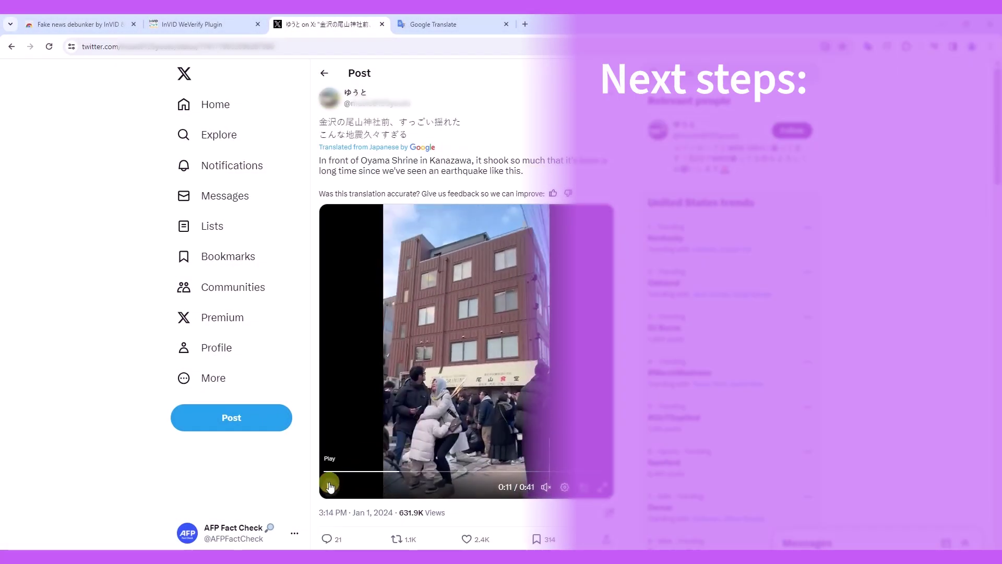
# Upload the second video screenshot to Google Lens and find the image source
pyautogui.click(525, 24)
pyautogui.click(624, 239)
pyautogui.click(561, 317)
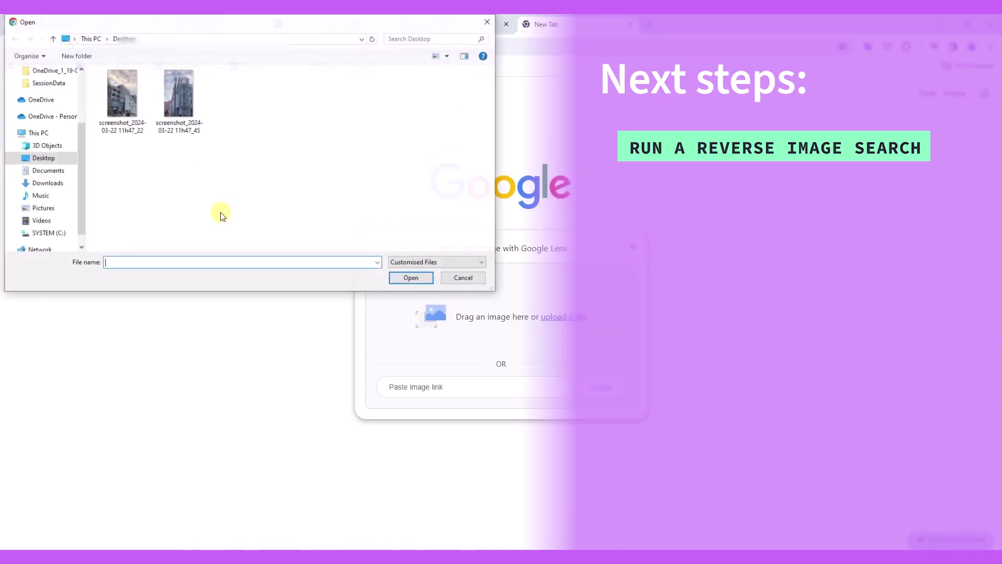
pyautogui.click(179, 99)
pyautogui.press('Return')
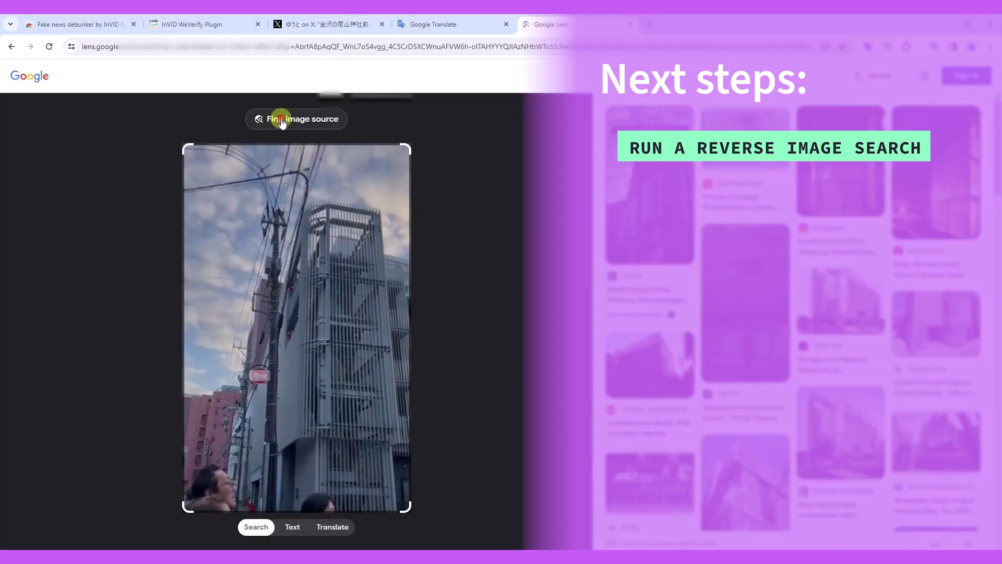
pyautogui.click(284, 117)
pyautogui.click(630, 24)
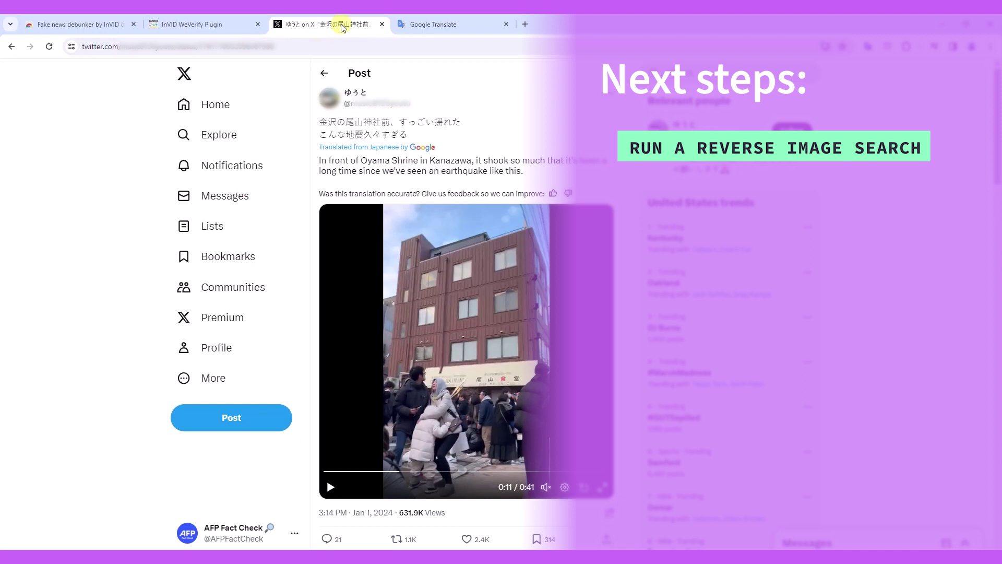
# Open the poster's X profile, translate its bio, and view the linked Instagram account
pyautogui.moveTo(343, 100)
pyautogui.middleClick(344, 193)
pyautogui.click(444, 27)
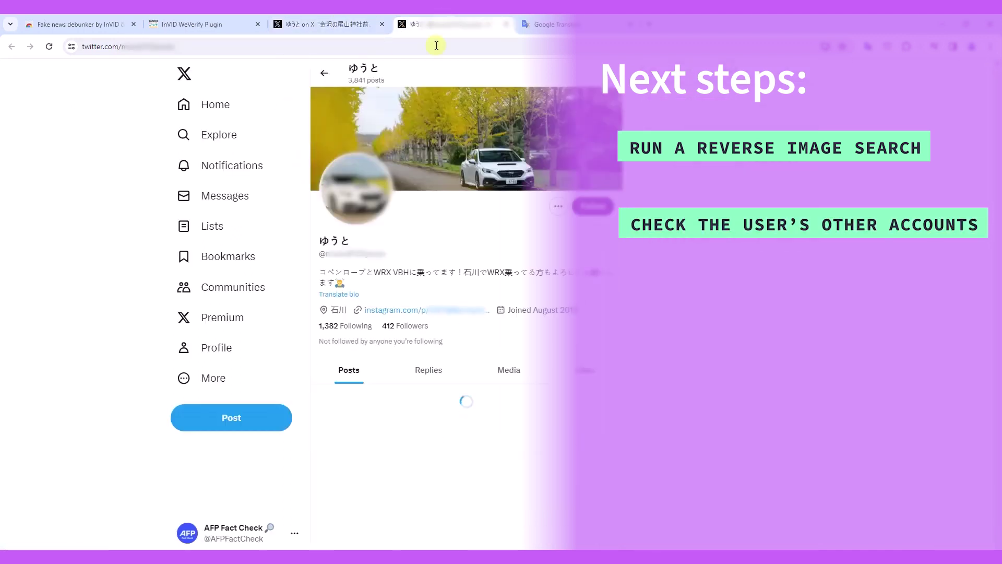
pyautogui.click(366, 294)
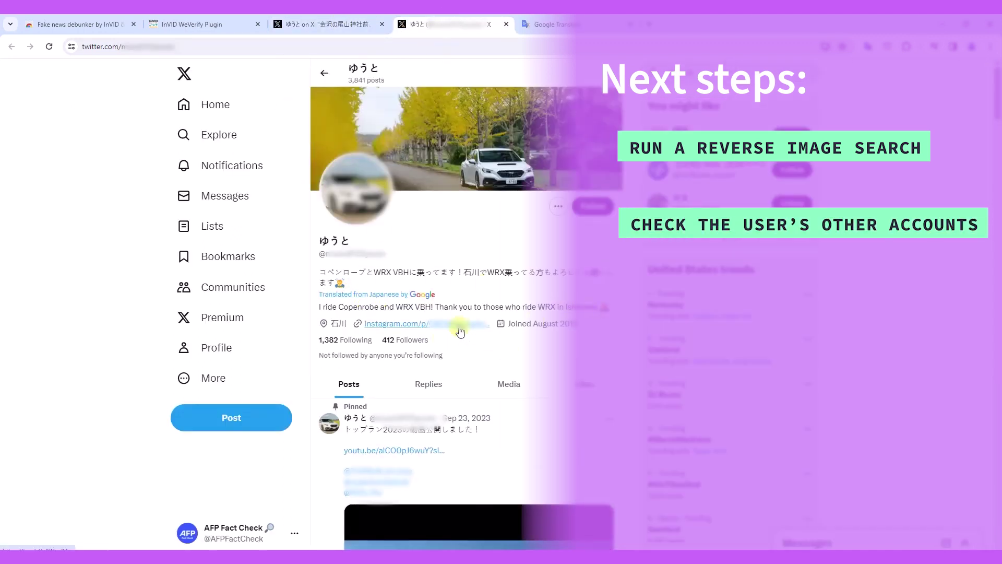
pyautogui.middleClick(460, 332)
pyautogui.click(542, 24)
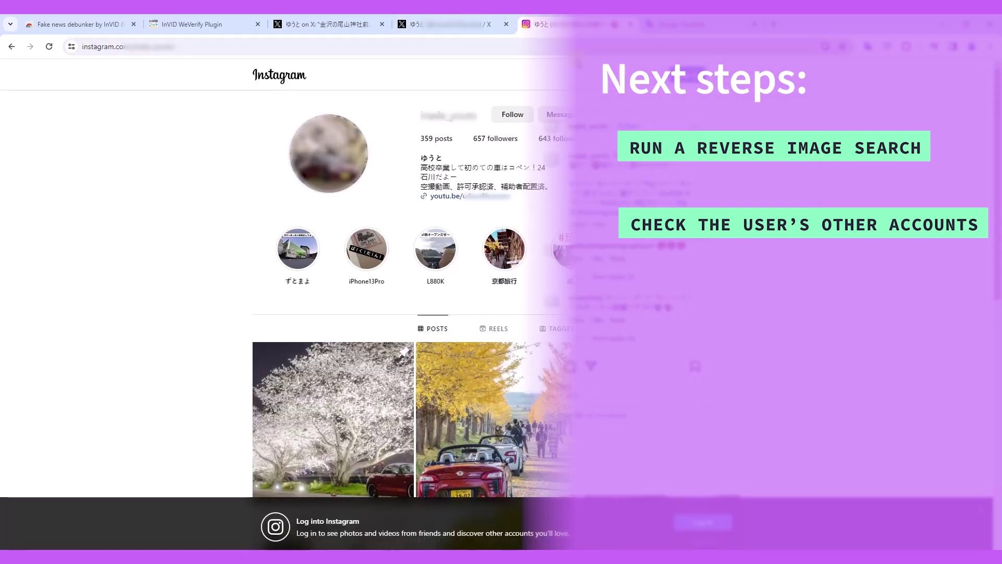
pyautogui.rightClick(472, 193)
pyautogui.click(515, 210)
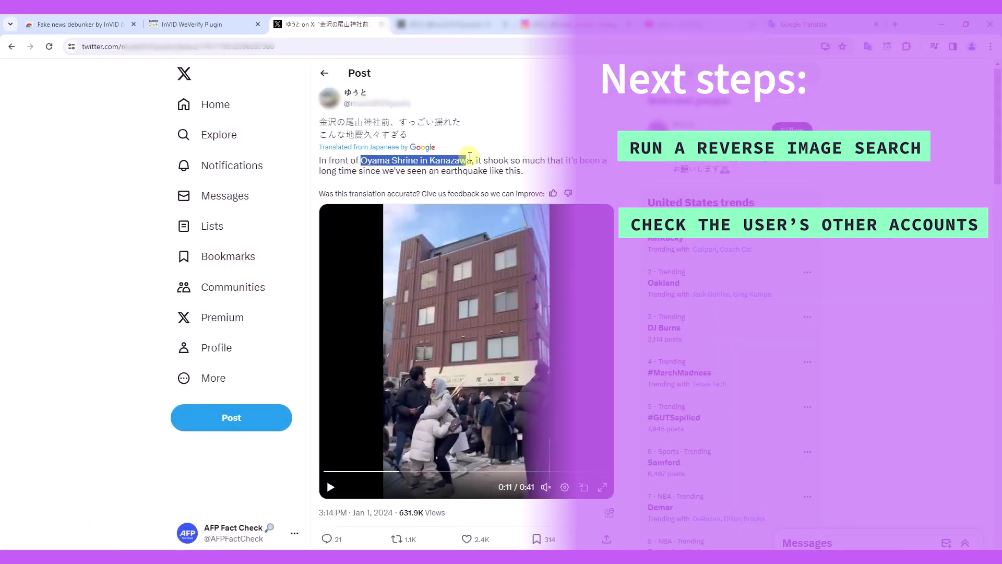
# Search Google for Oyama Shrine in Kanazawa and open it on the map
pyautogui.click(895, 24)
pyautogui.hotkey('ctrl', 'v')
pyautogui.press('Return')
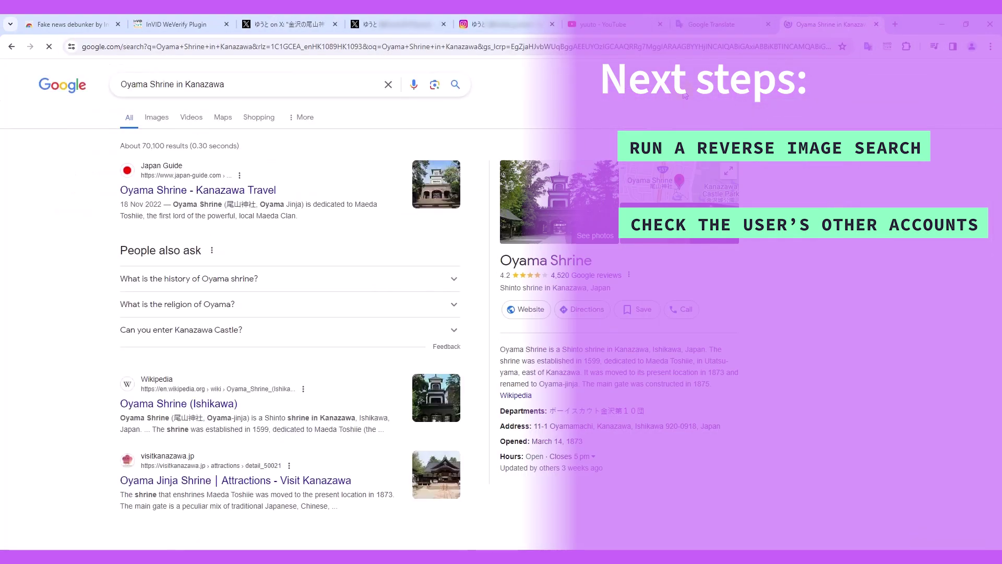
pyautogui.click(679, 184)
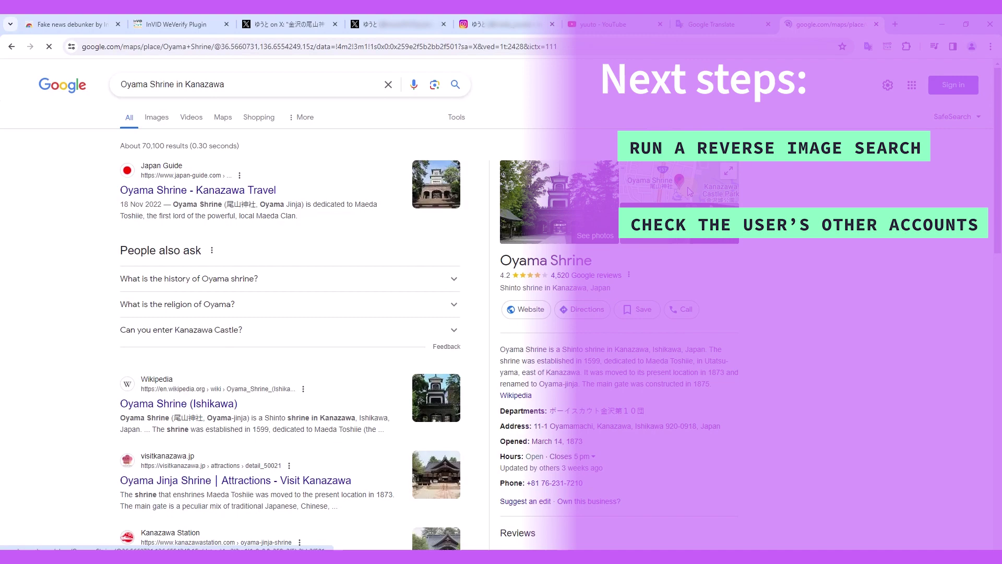
# Zoom in and enter Street View beside the shrine, facing the brown Oyama-Daining building
pyautogui.scroll(8, 701, 339)
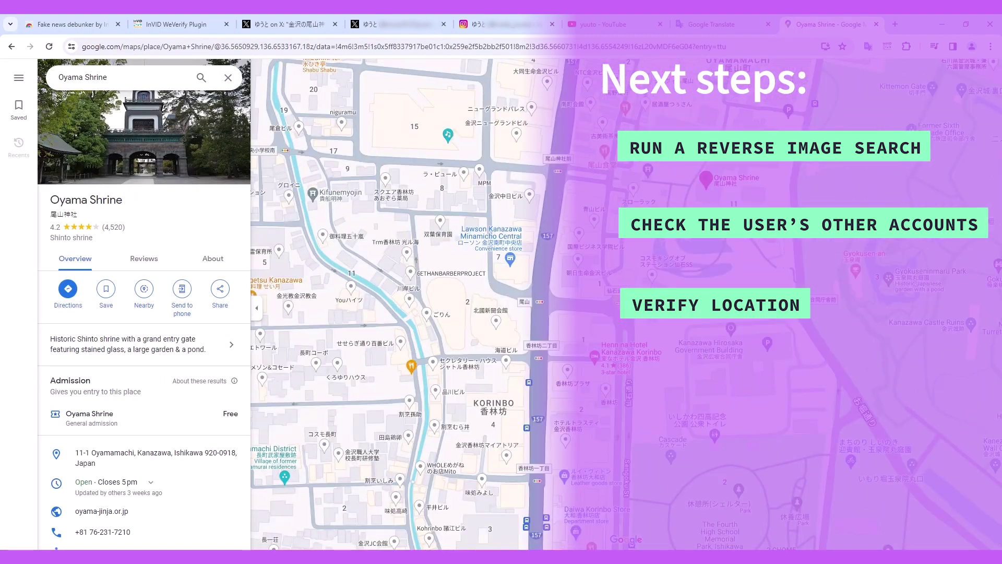
pyautogui.scroll(1, 589, 376)
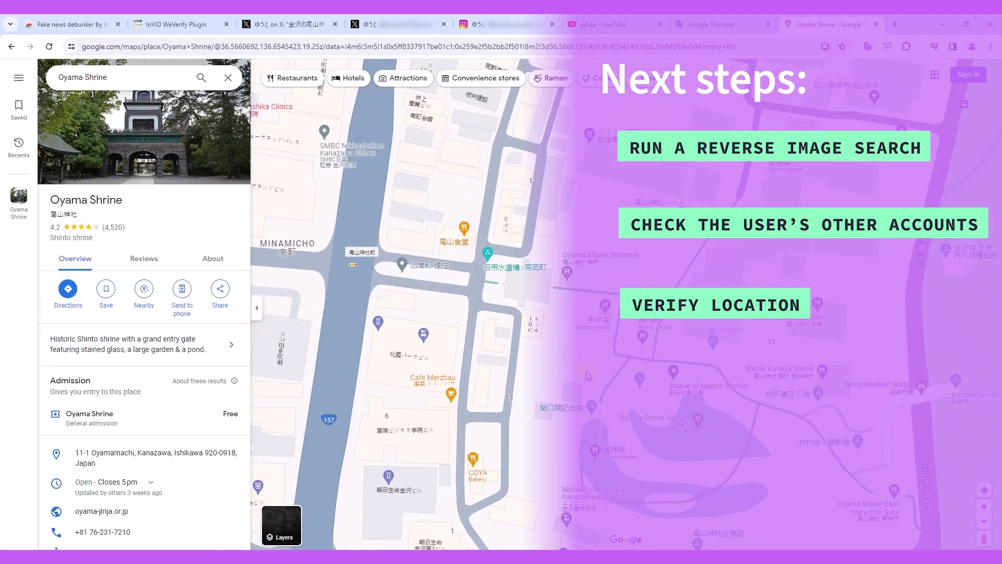
pyautogui.moveTo(982, 539); pyautogui.dragTo(466, 236)
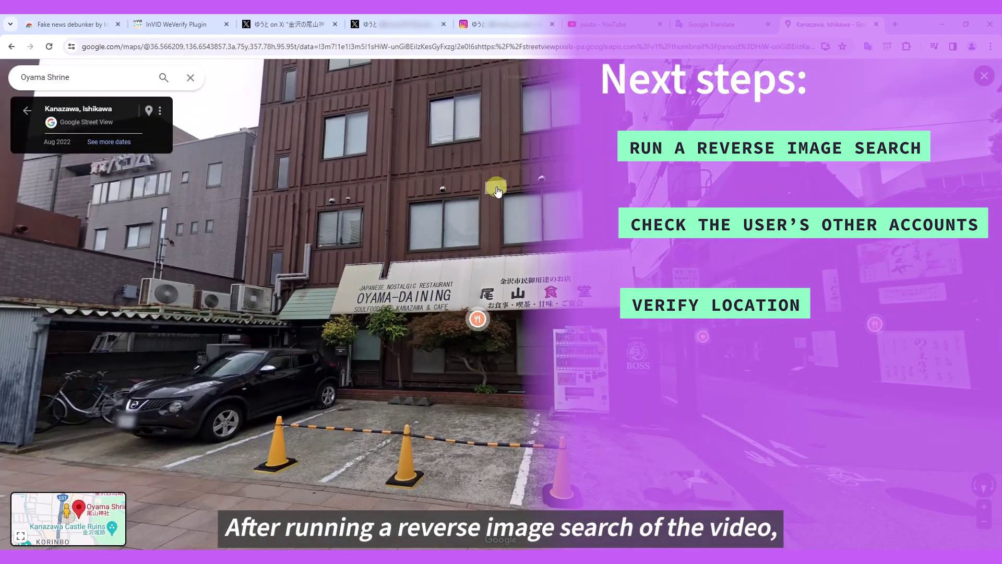
pyautogui.moveTo(496, 190); pyautogui.dragTo(590, 235)
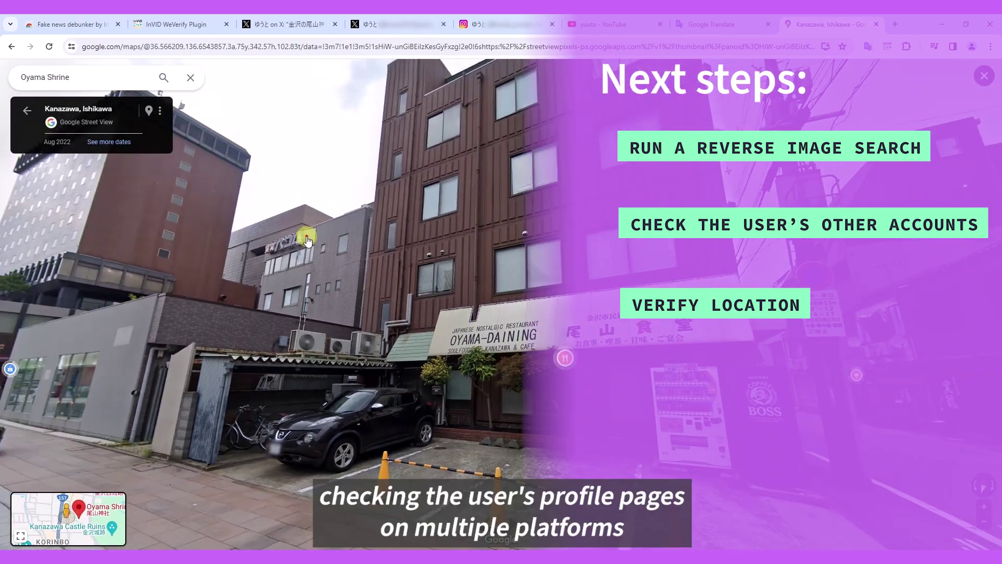